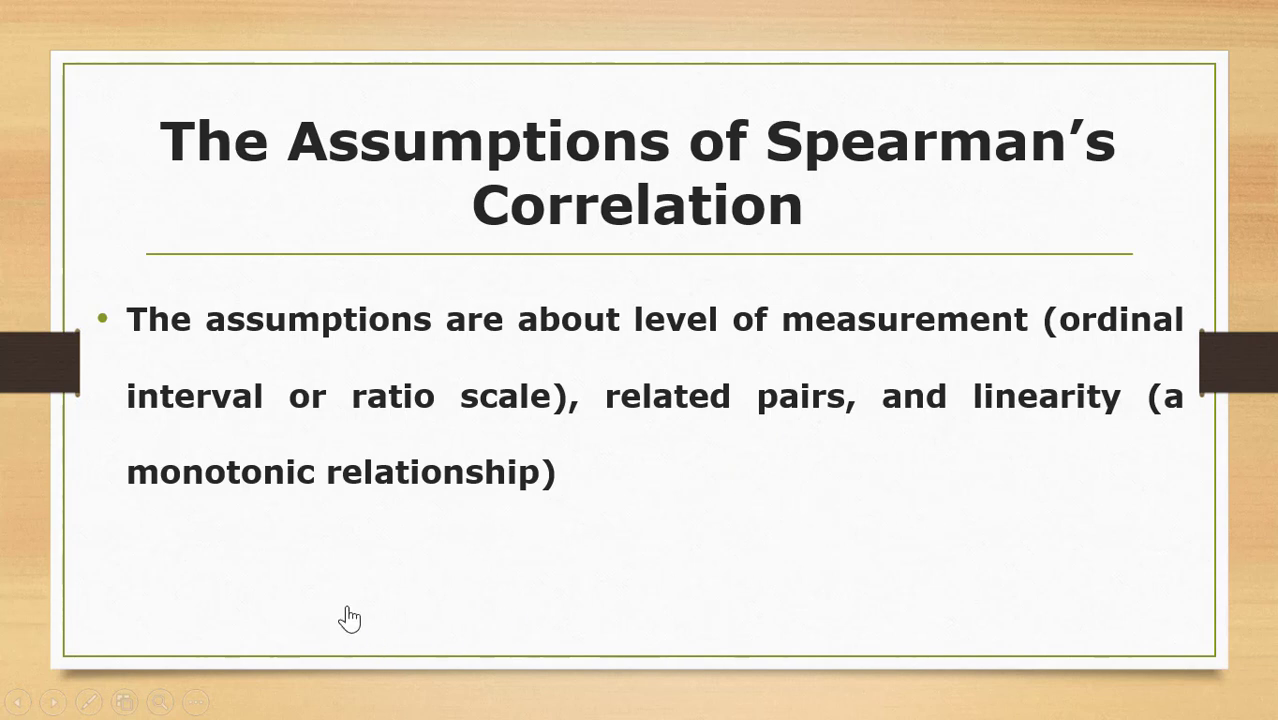
Show the 'How to run a Correlation Test on SPSS' slide, end the slideshow, and switch to the SPSS Data Editor
left_click(500, 586)
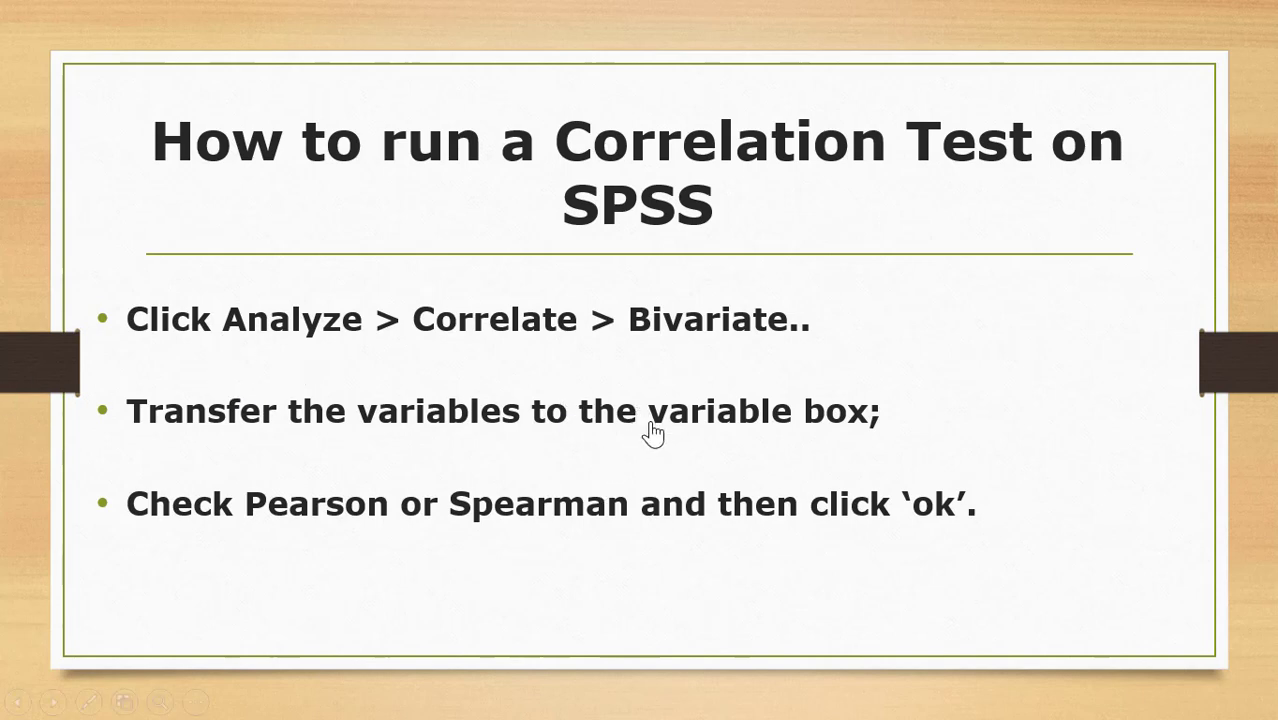
key("Escape")
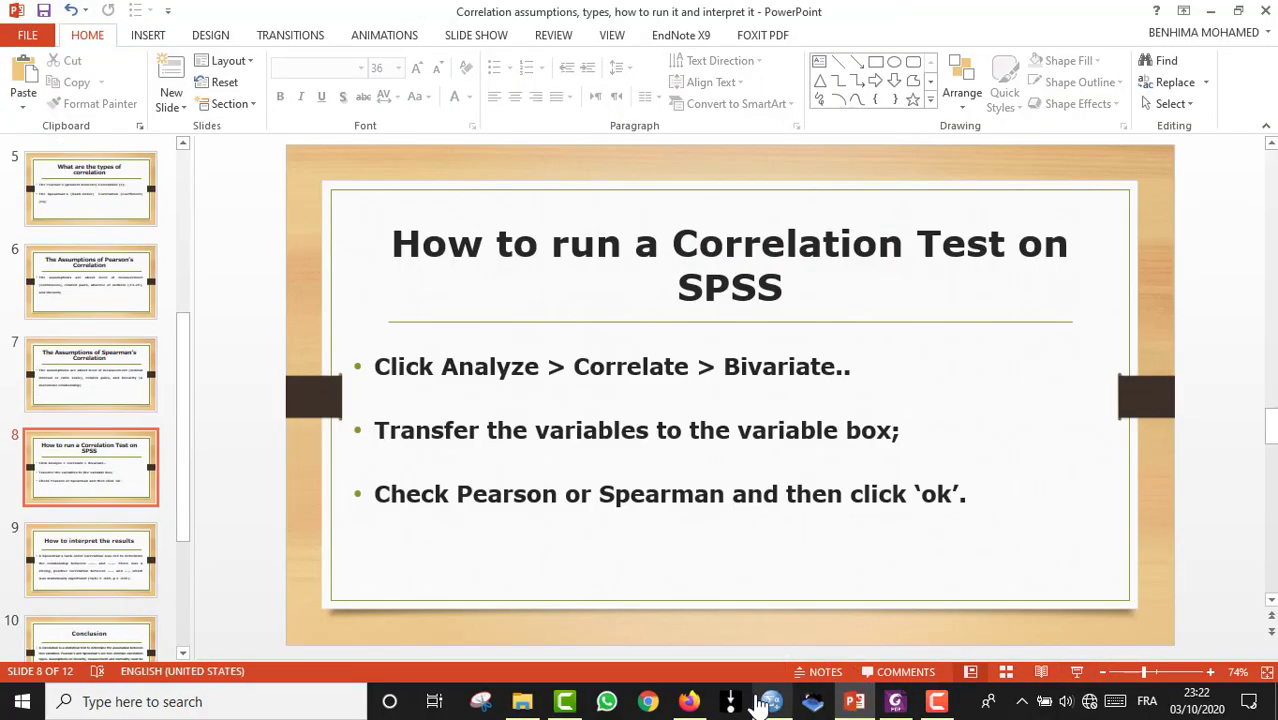
mouse_move(770, 703)
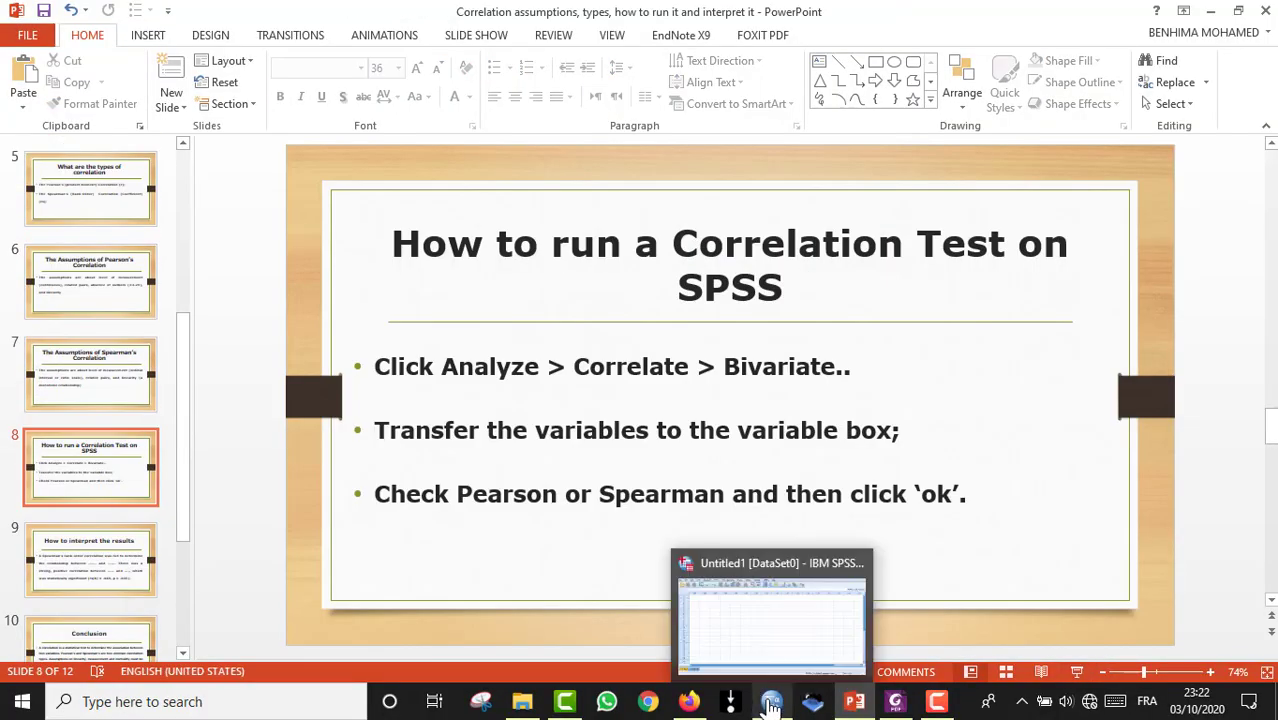
left_click(770, 620)
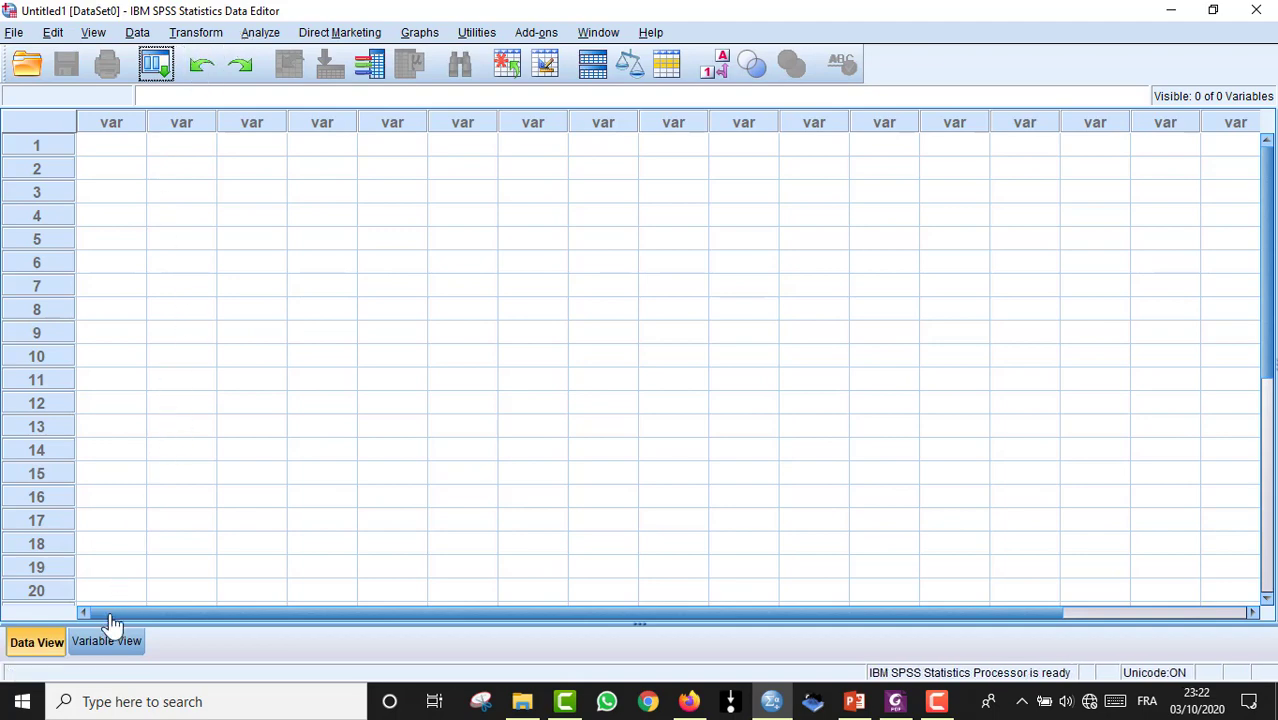
In Variable View, create three variables named ID, Scores and Time
left_click(111, 646)
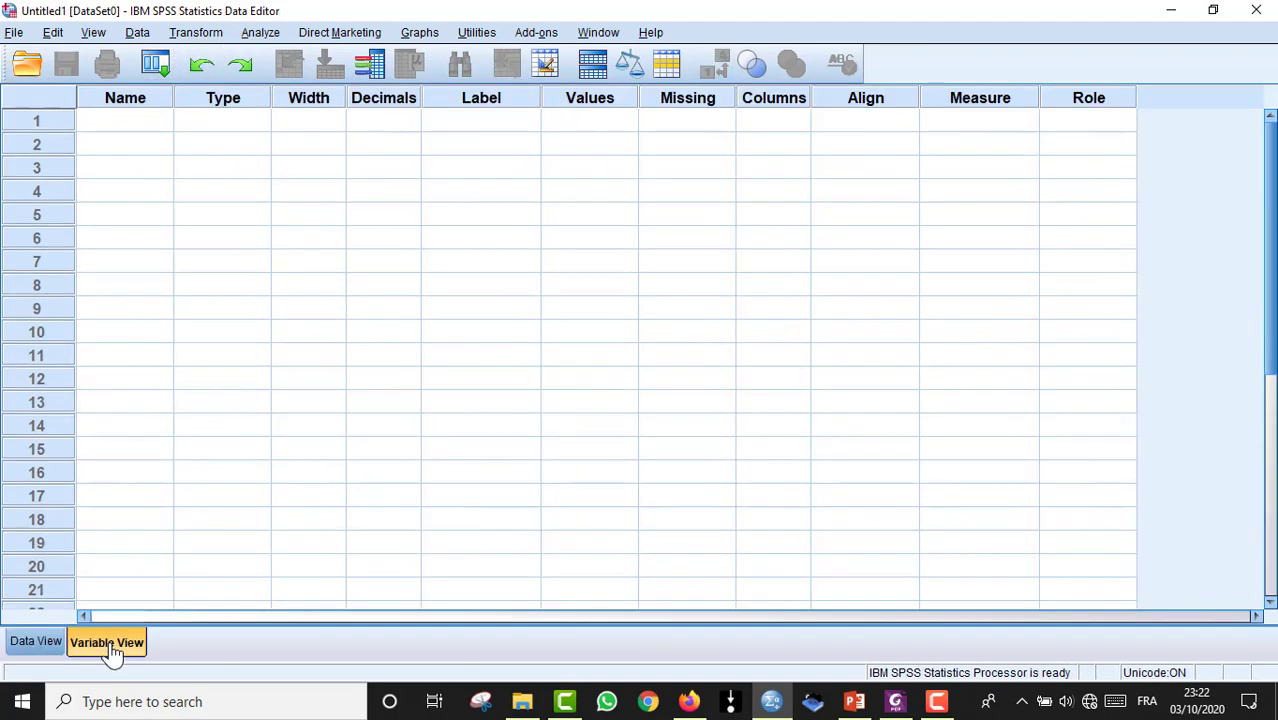
left_click(129, 118)
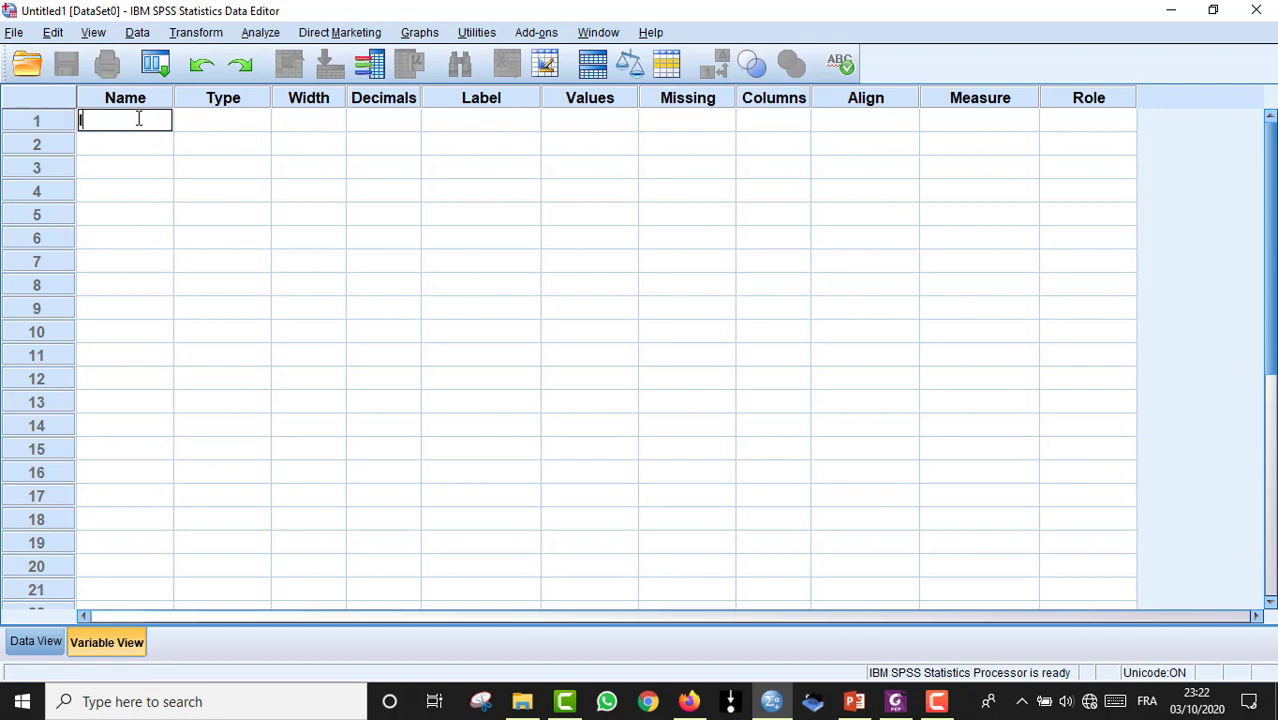
type("ID")
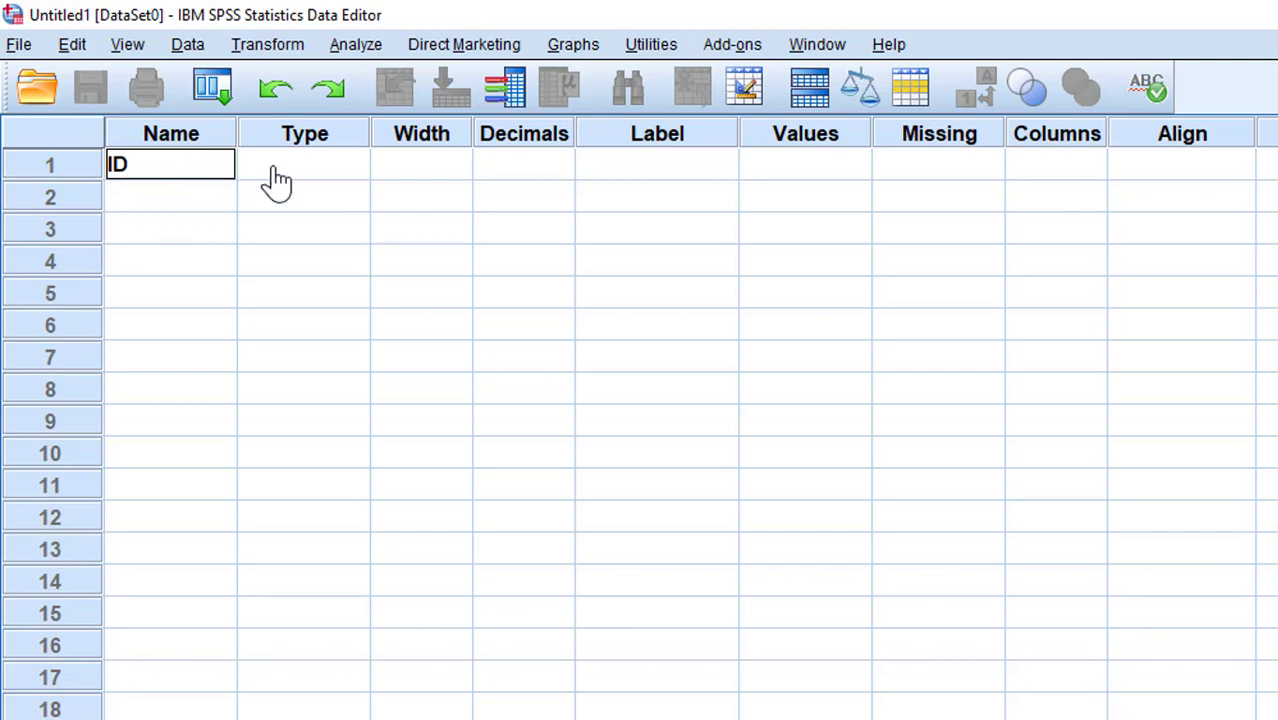
left_click(174, 206)
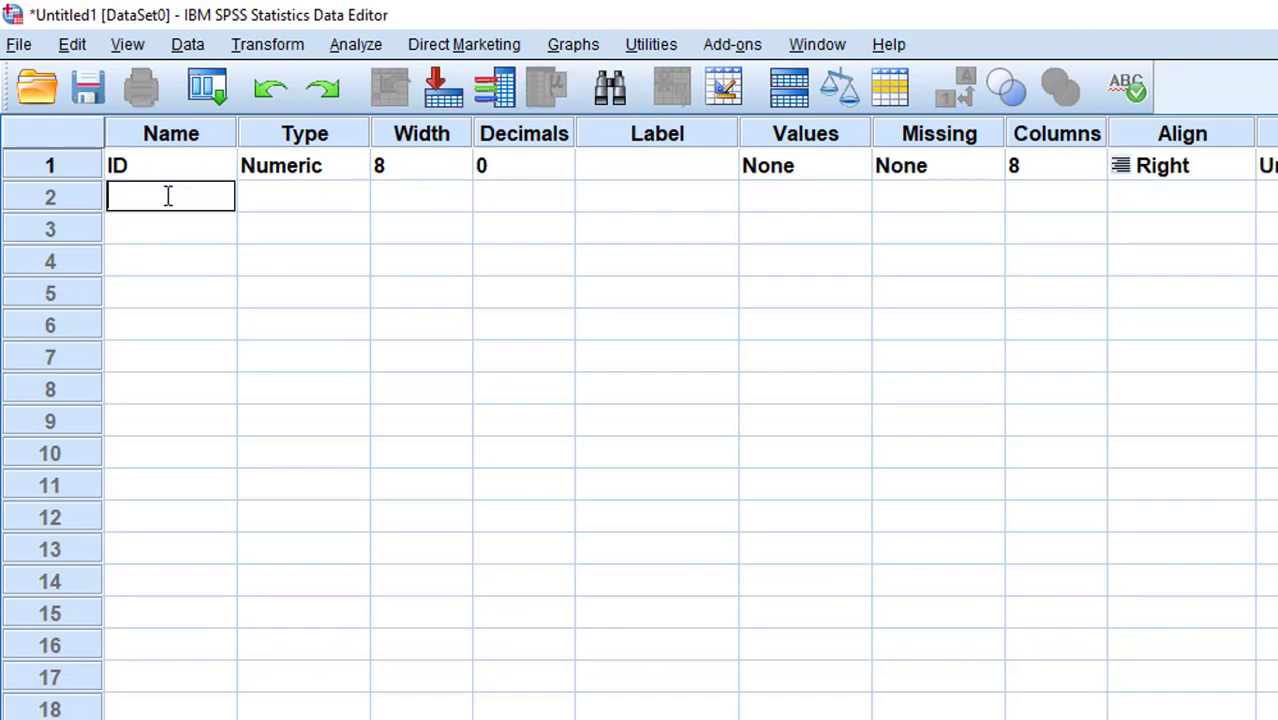
type("Scores")
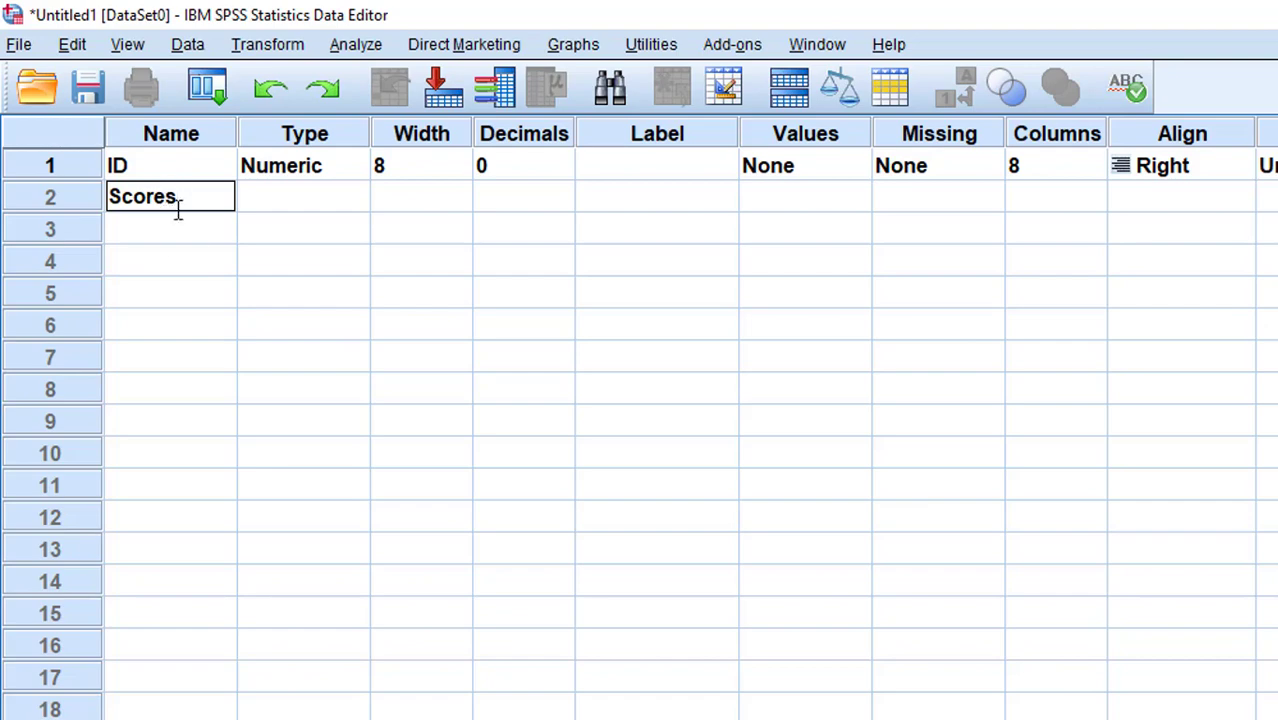
left_click(177, 236)
type("Time")
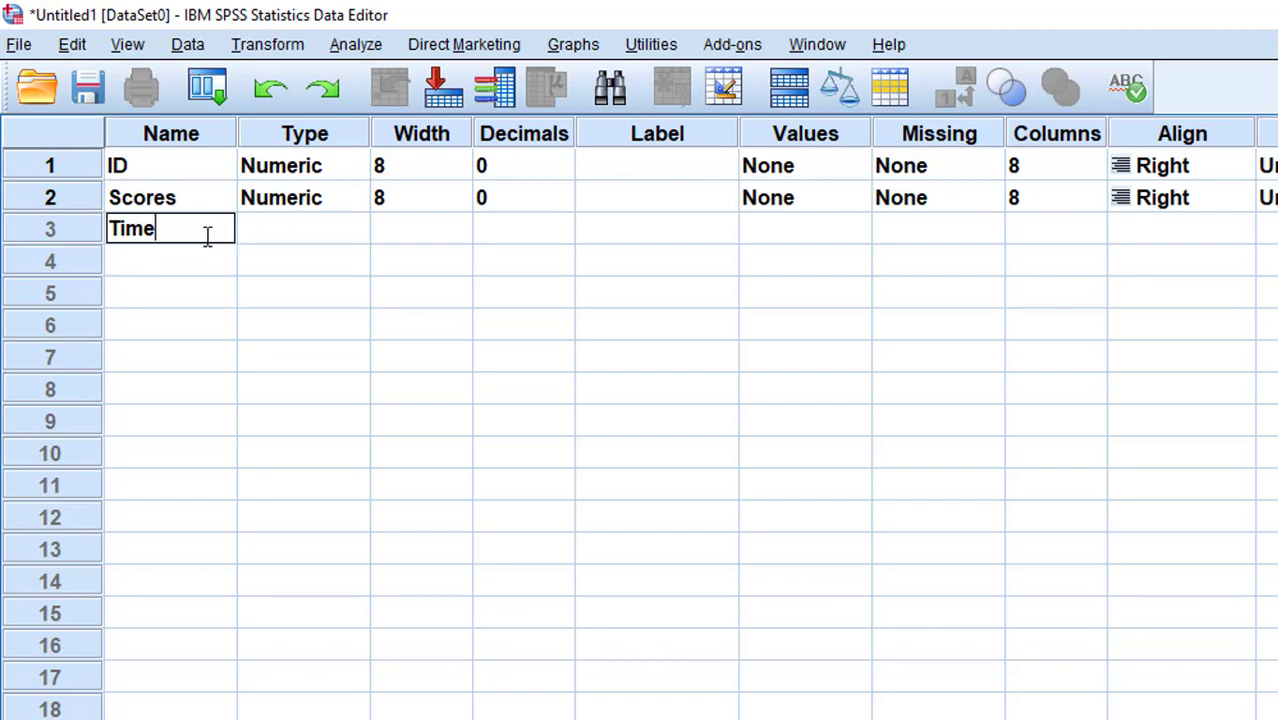
left_click(637, 210)
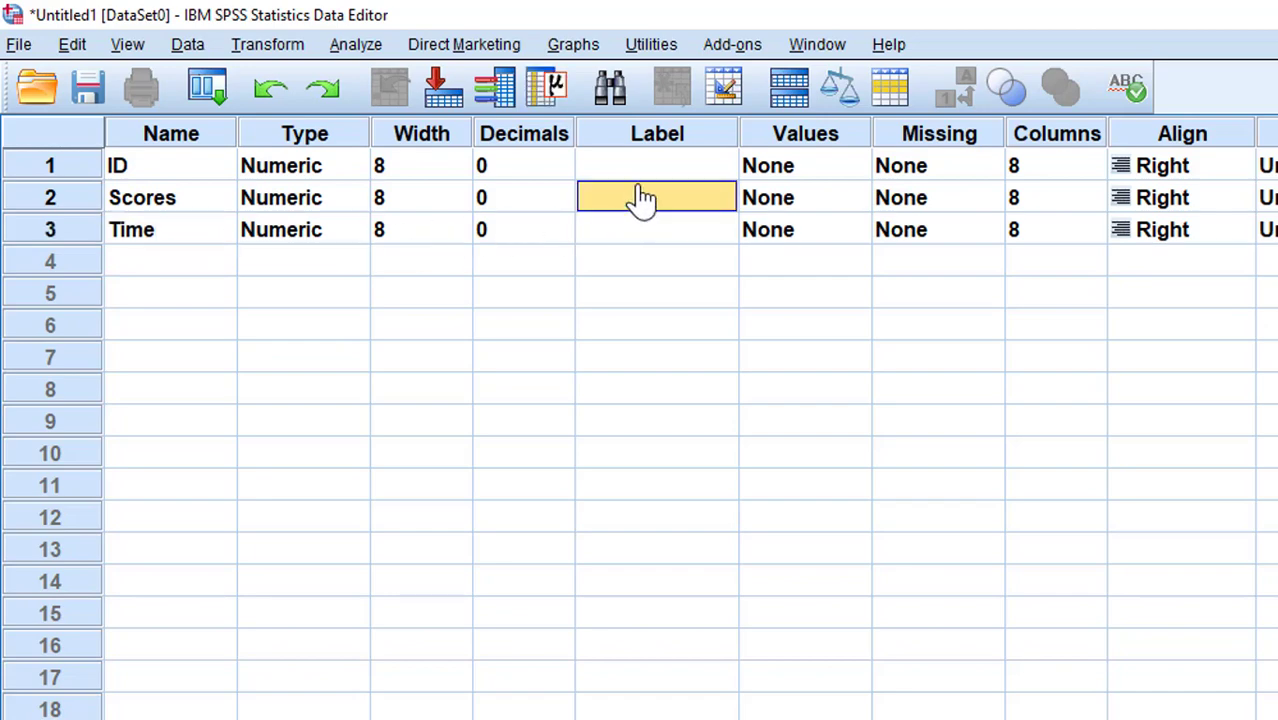
Label the variables ID, Scores and Time of revision
left_click(650, 166)
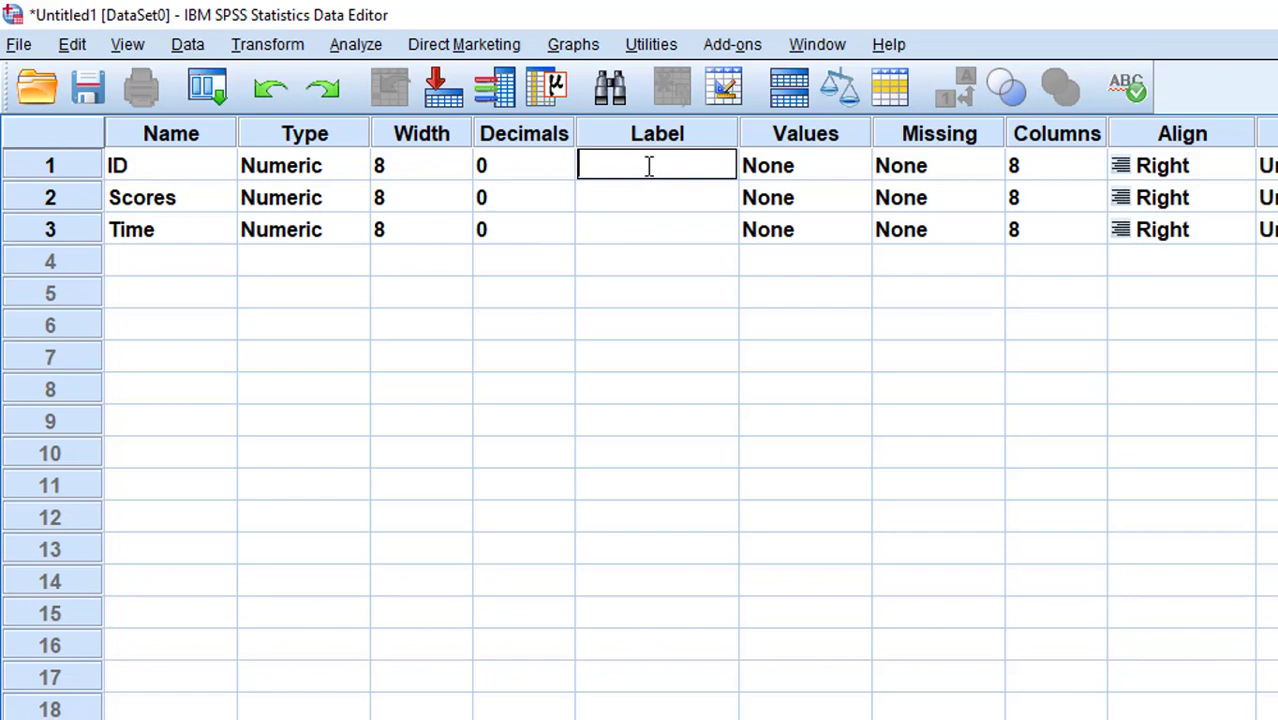
type("ID")
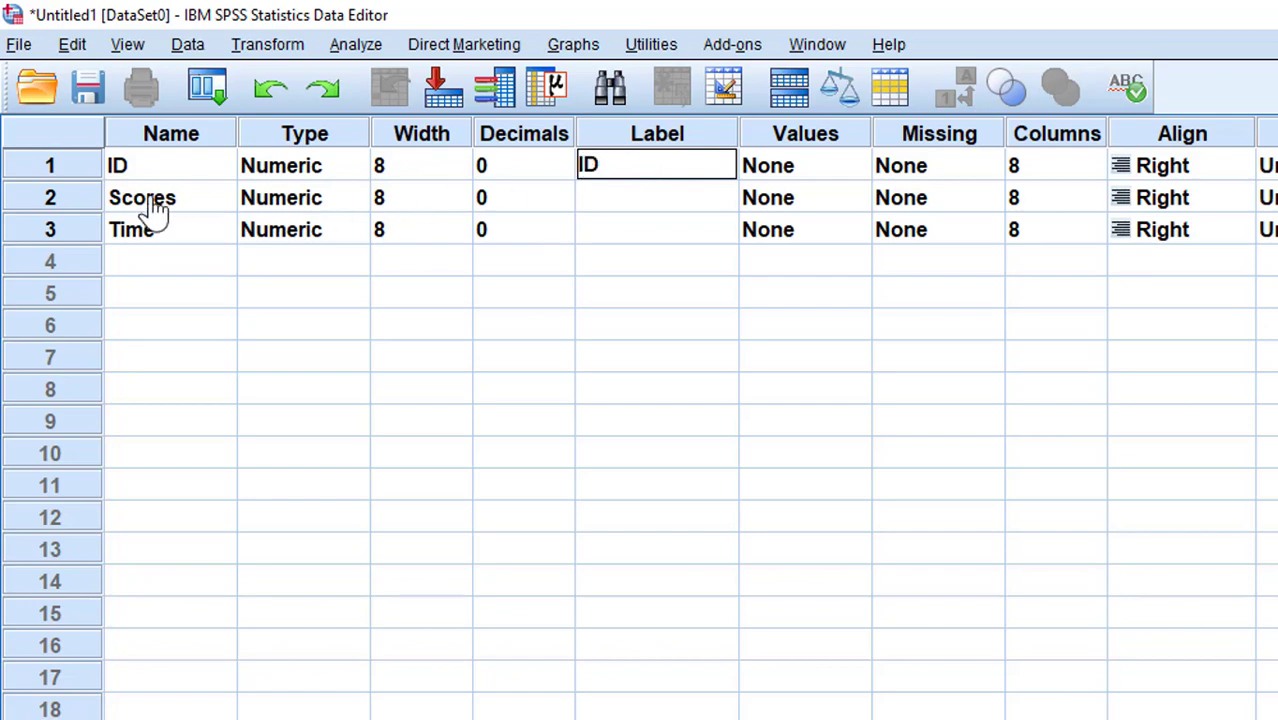
left_click(634, 193)
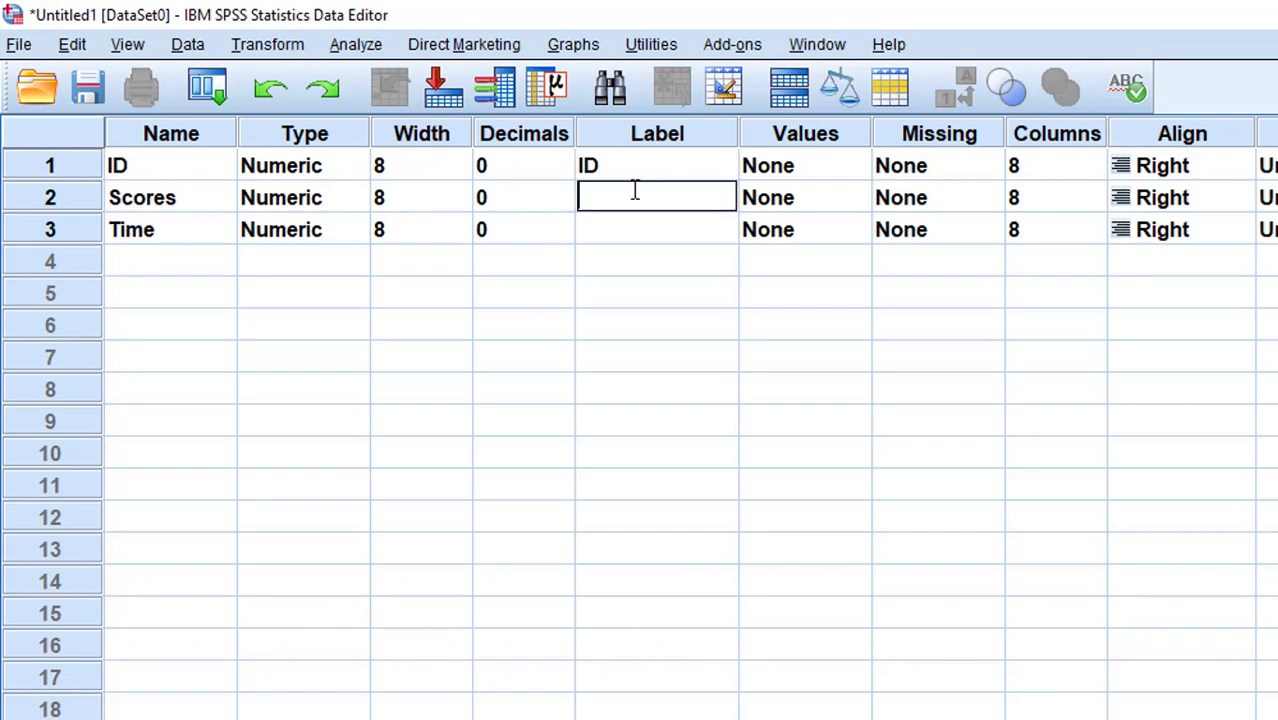
type("Scores")
left_click(624, 232)
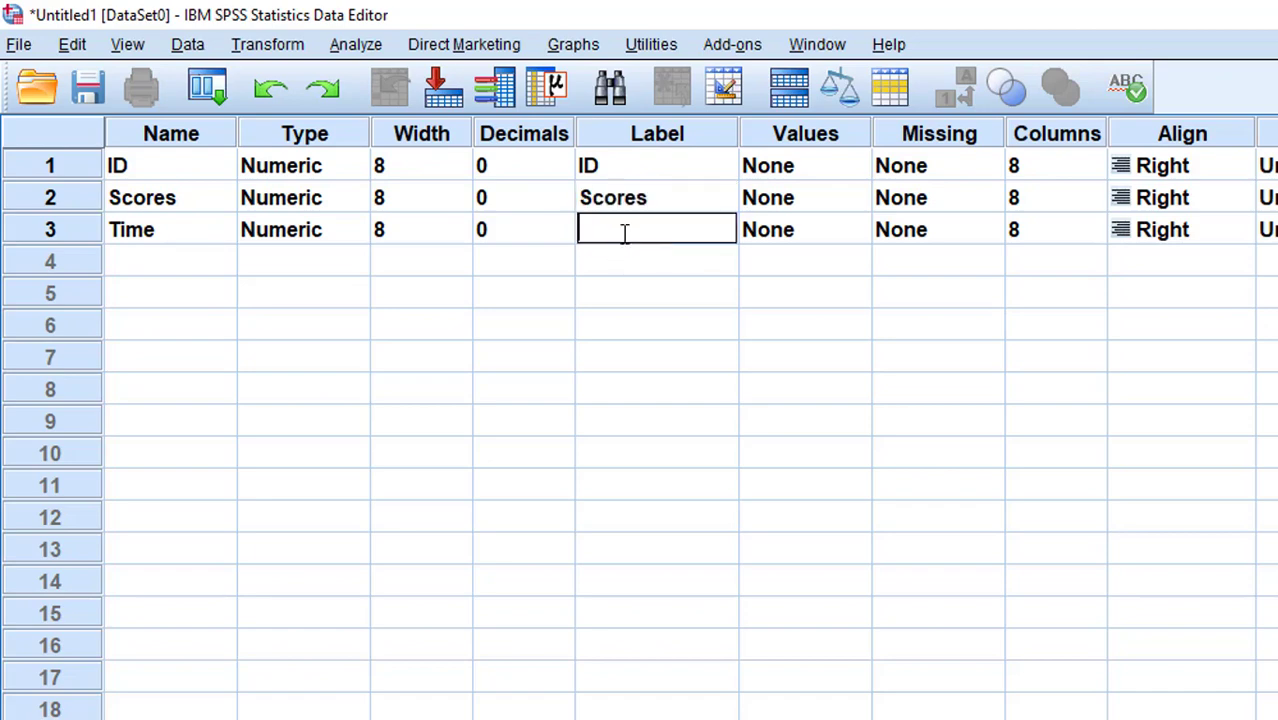
type("Time of ")
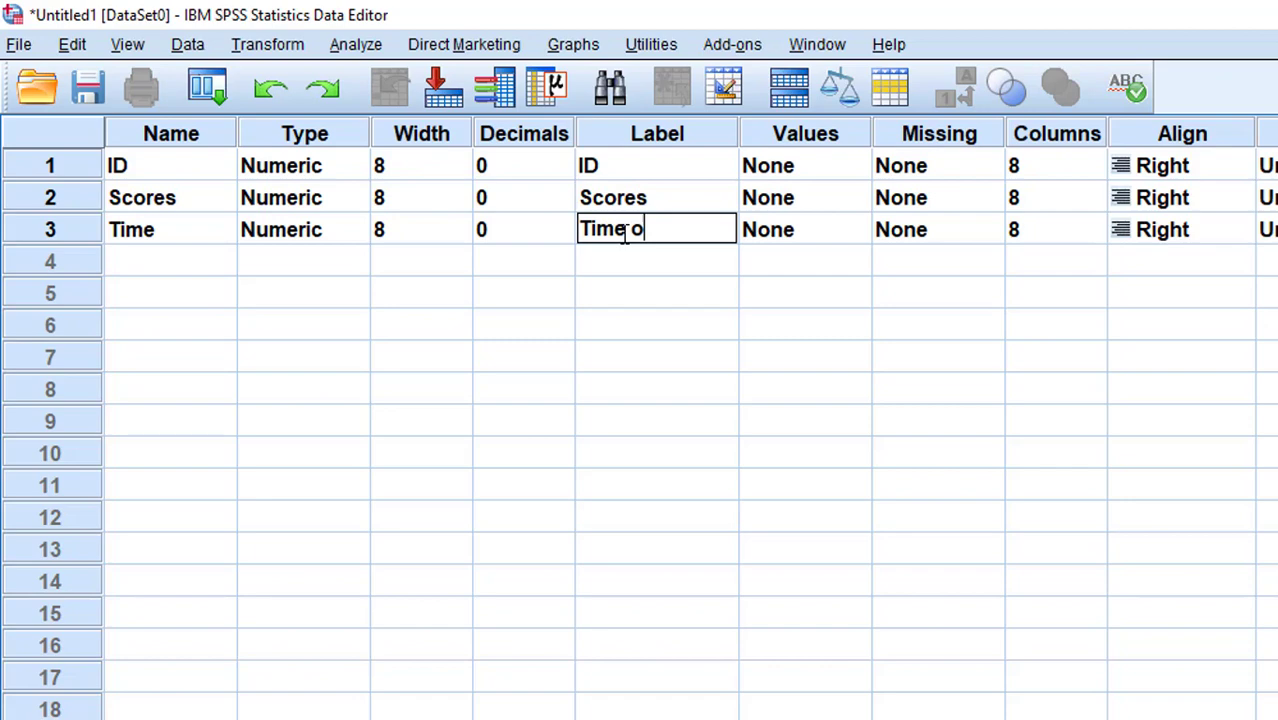
type("revision")
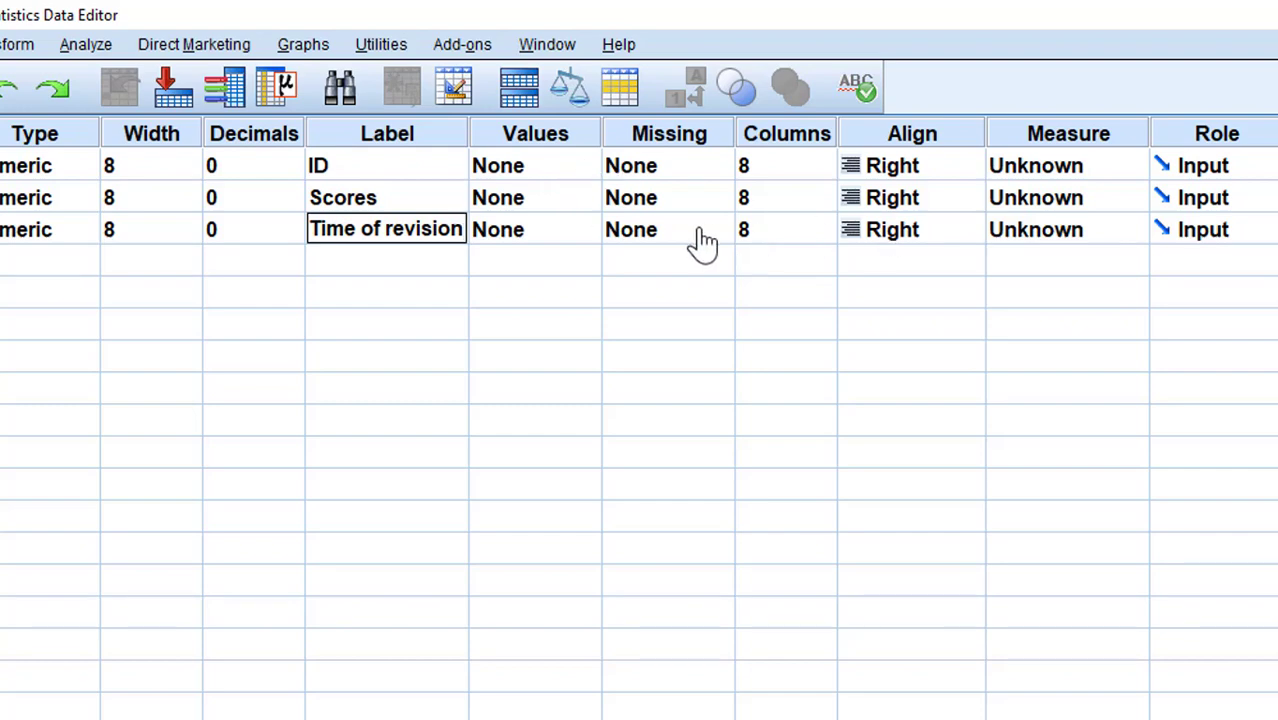
Center-align the ID, Scores and Time variables
left_click(925, 172)
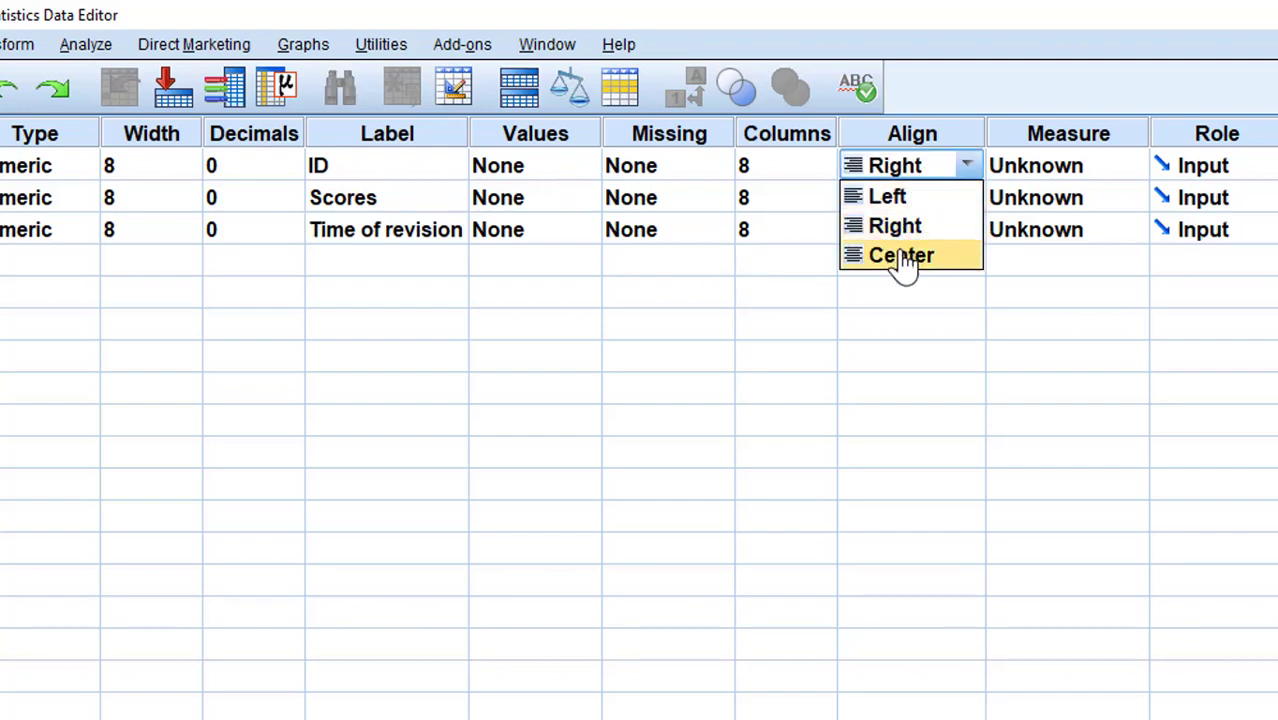
left_click(903, 256)
left_click(925, 205)
left_click(966, 200)
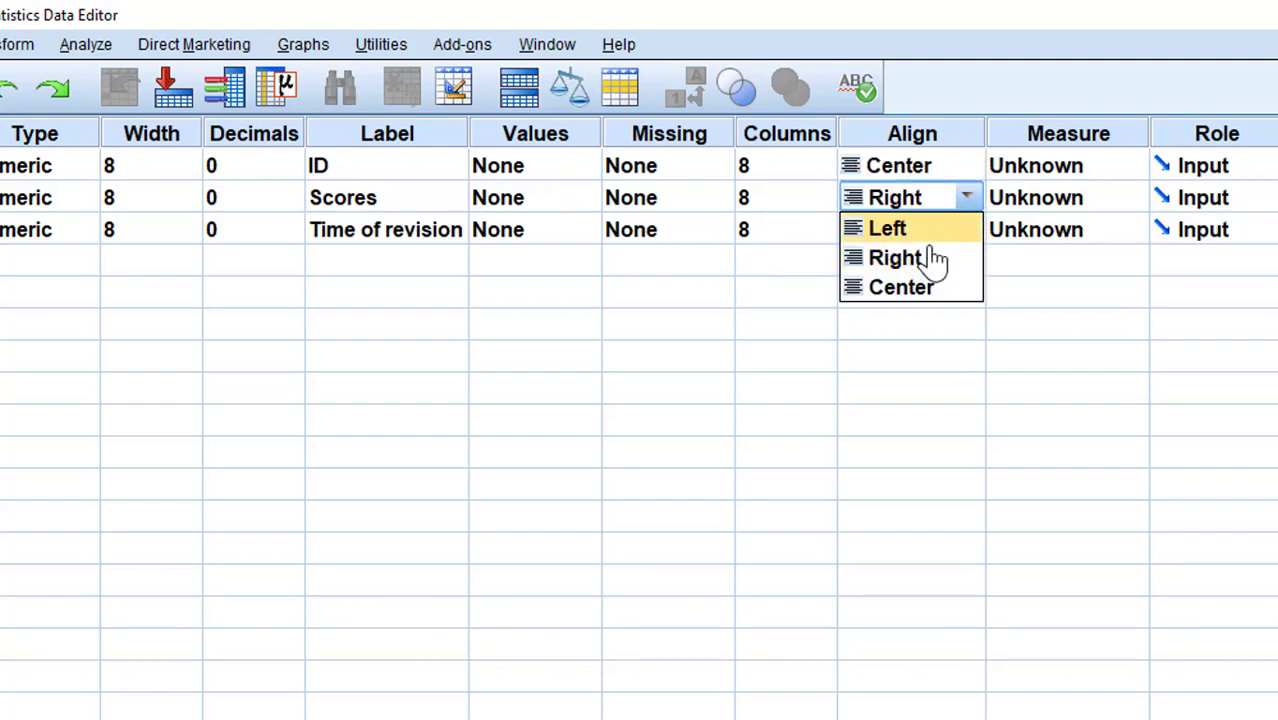
left_click(905, 289)
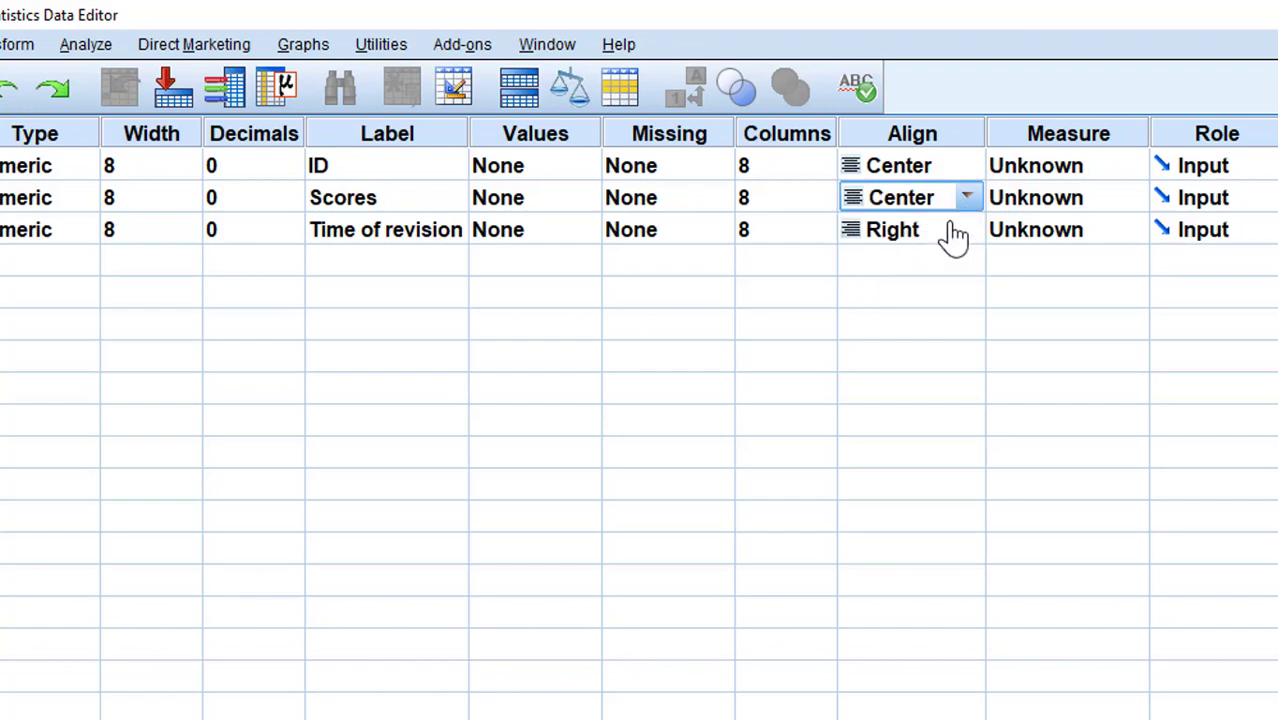
left_click(945, 238)
left_click(945, 240)
left_click(927, 318)
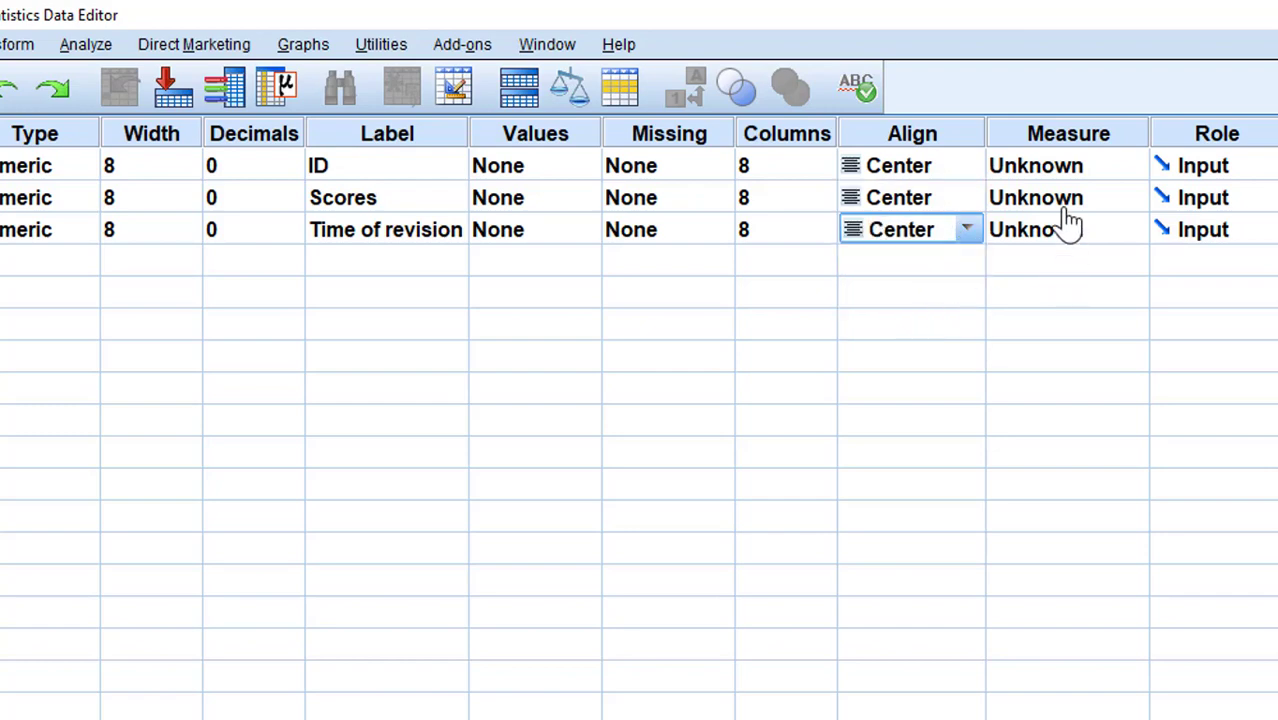
Set ID's measure to Nominal and Scores and Time to Scale
left_click(1085, 172)
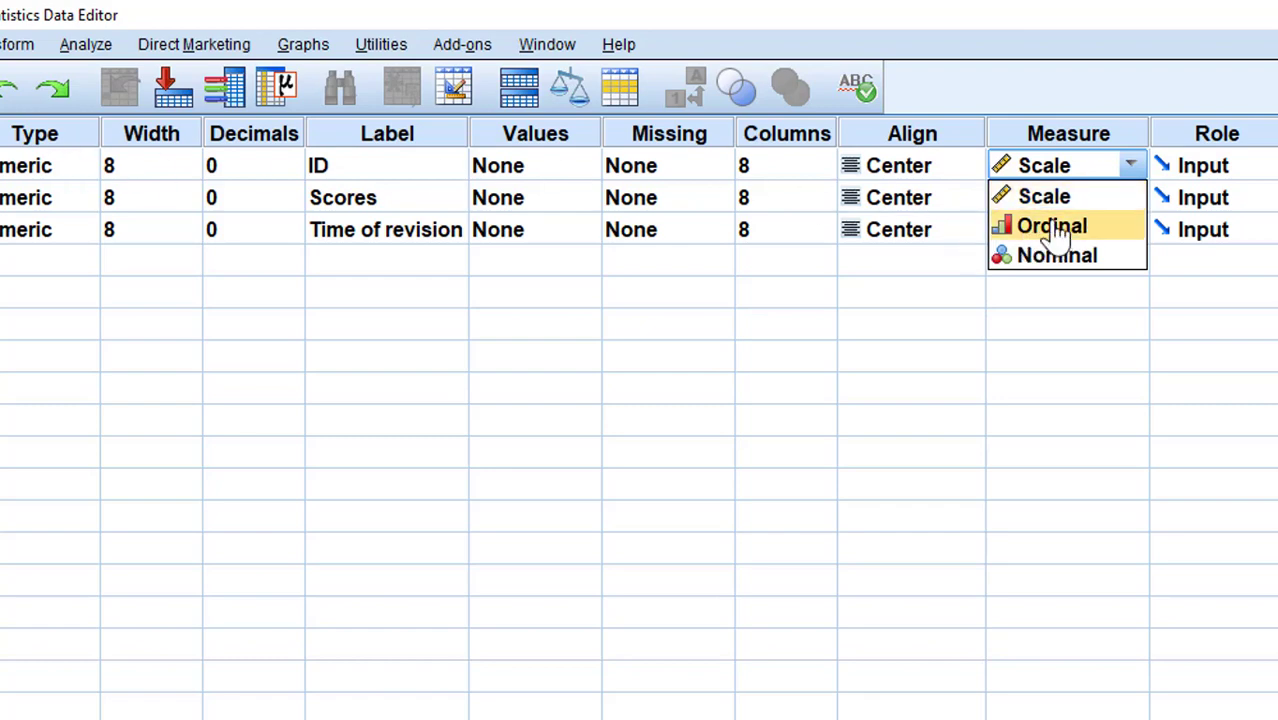
left_click(1055, 257)
left_click(1088, 200)
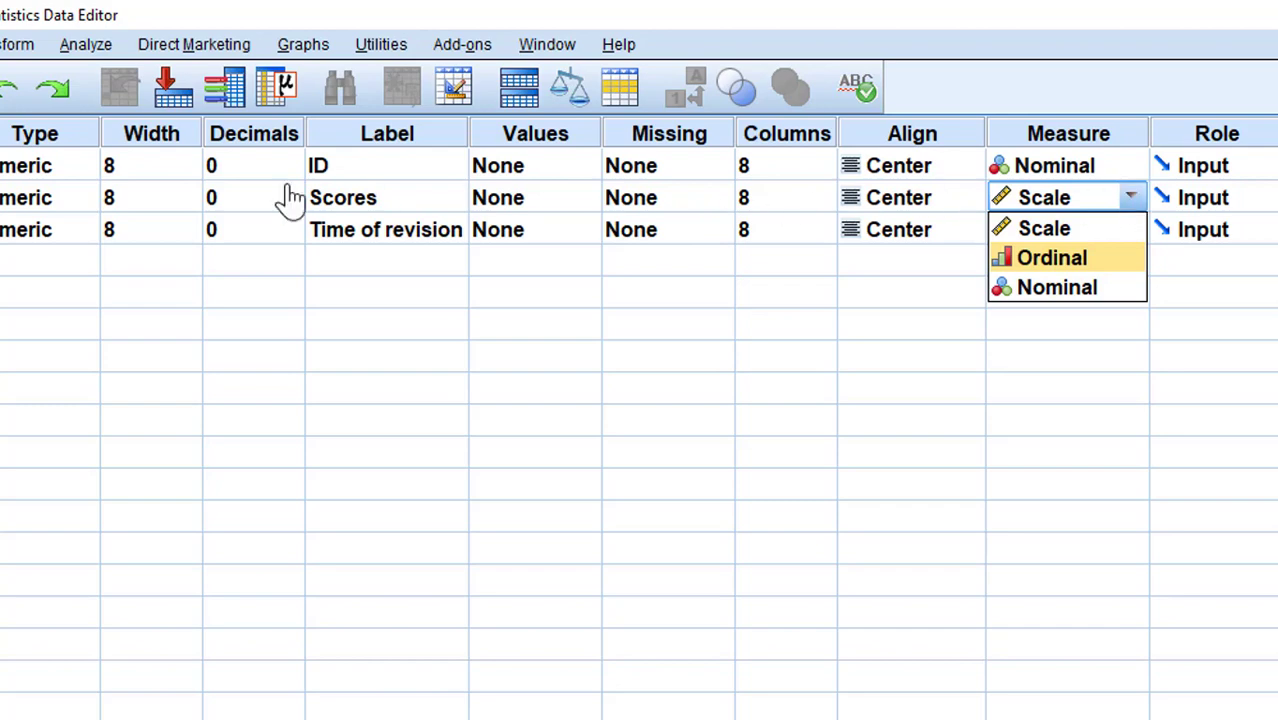
left_click(1040, 236)
left_click(1094, 234)
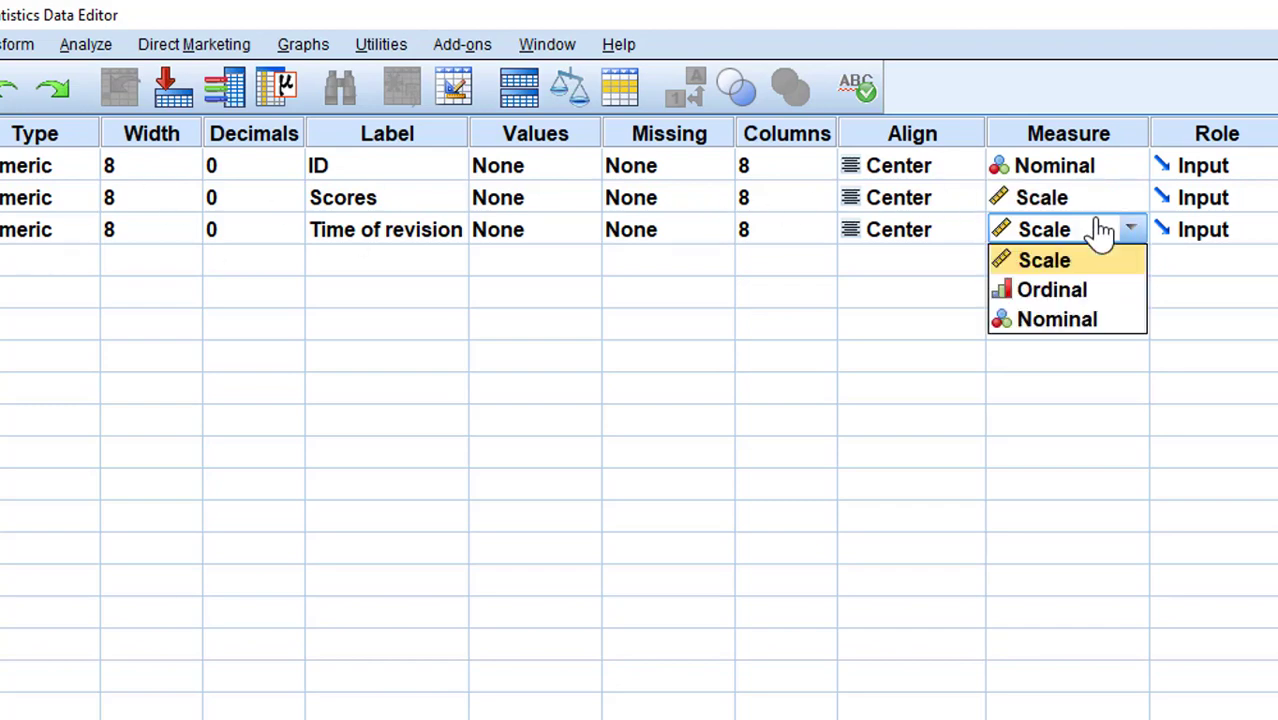
left_click(1075, 264)
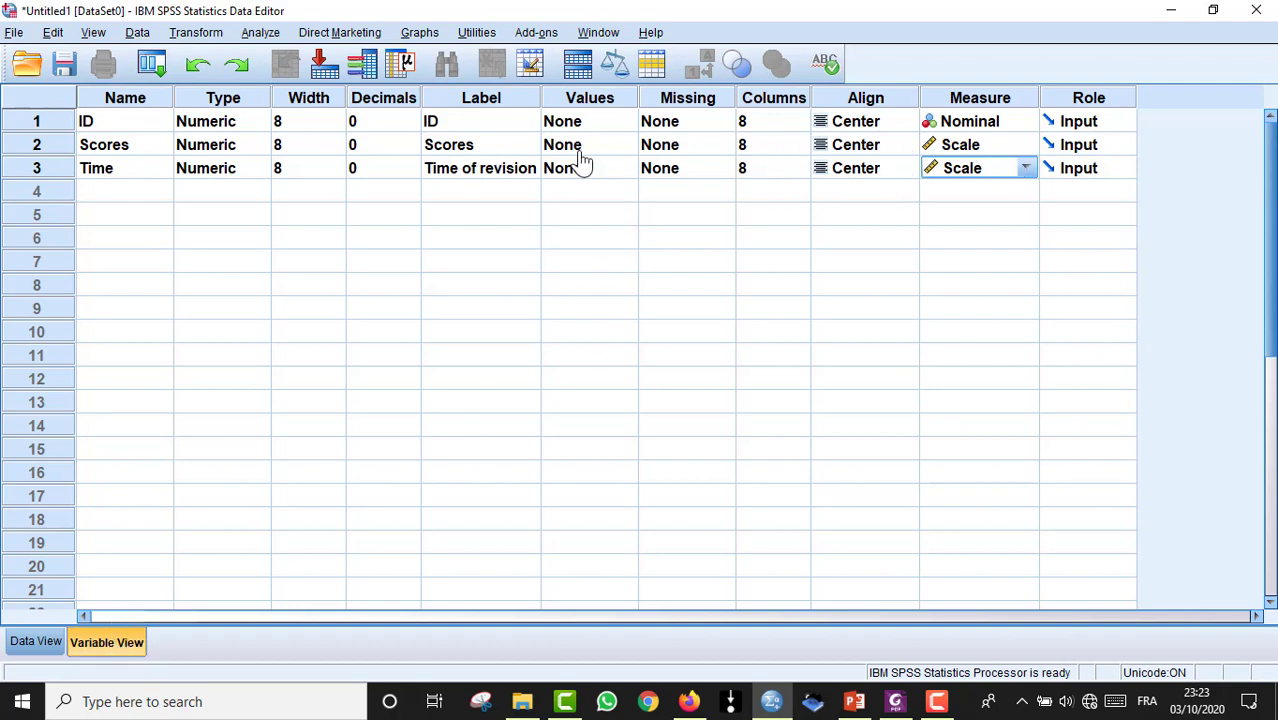
In Data View, enter ID values 1 through 9 down the first nine cases
left_click(43, 638)
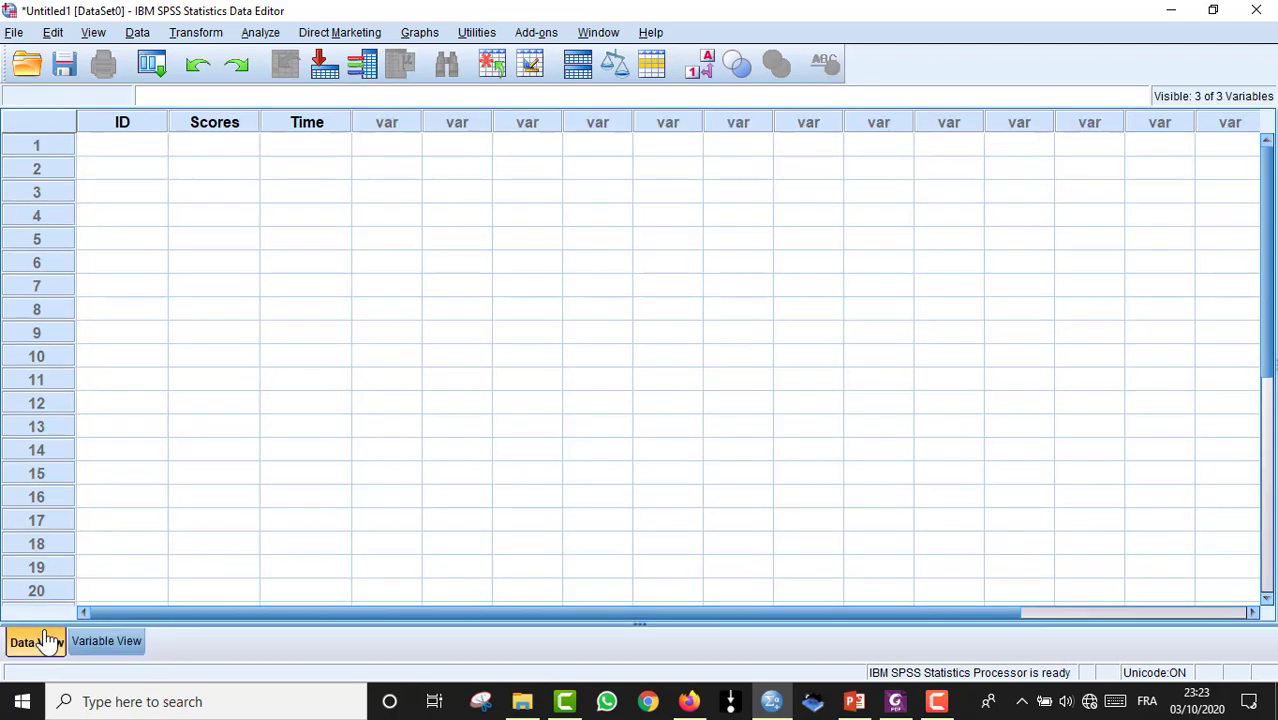
double_click(144, 147)
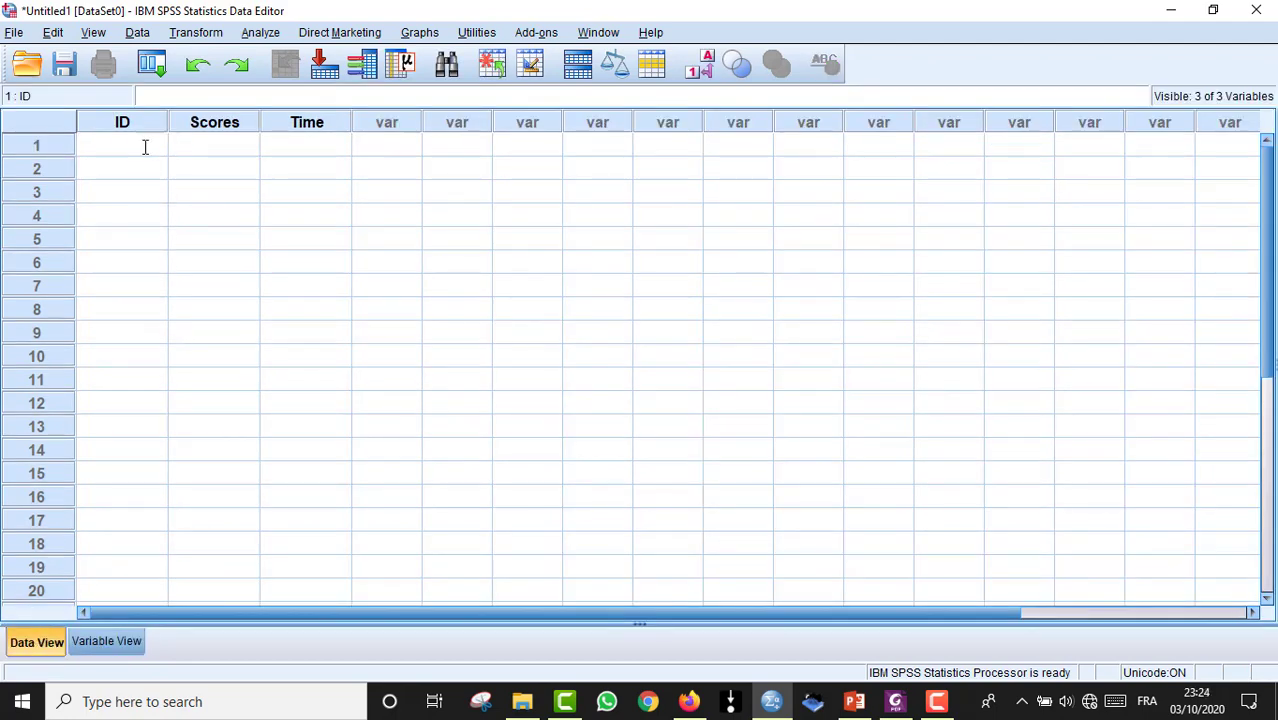
type("1")
key("Return")
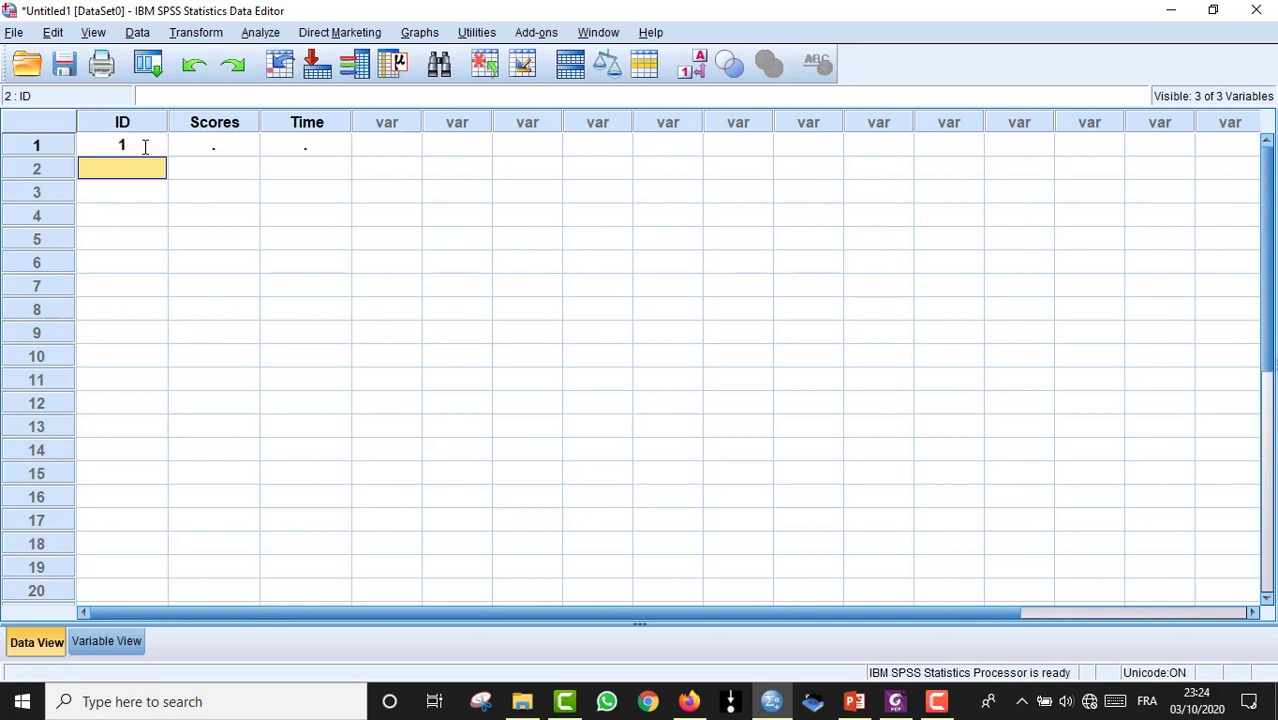
type("2")
key("Return")
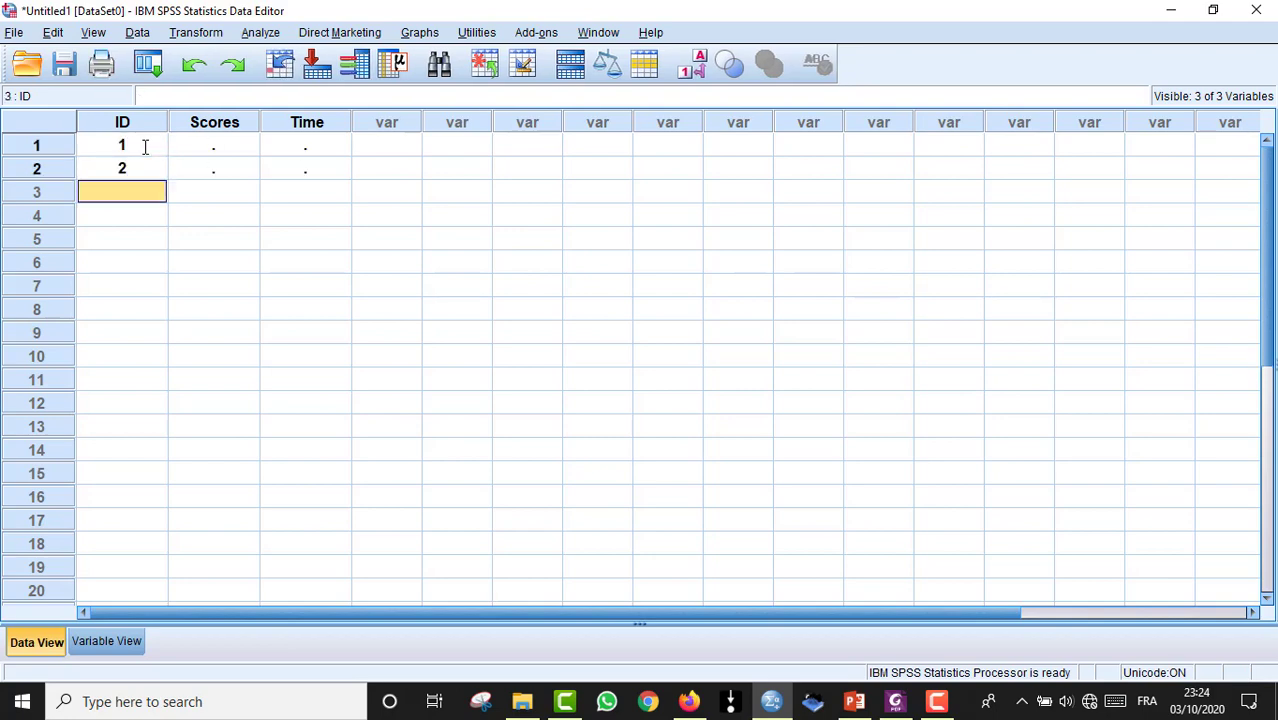
type("3")
key("Return")
type("4")
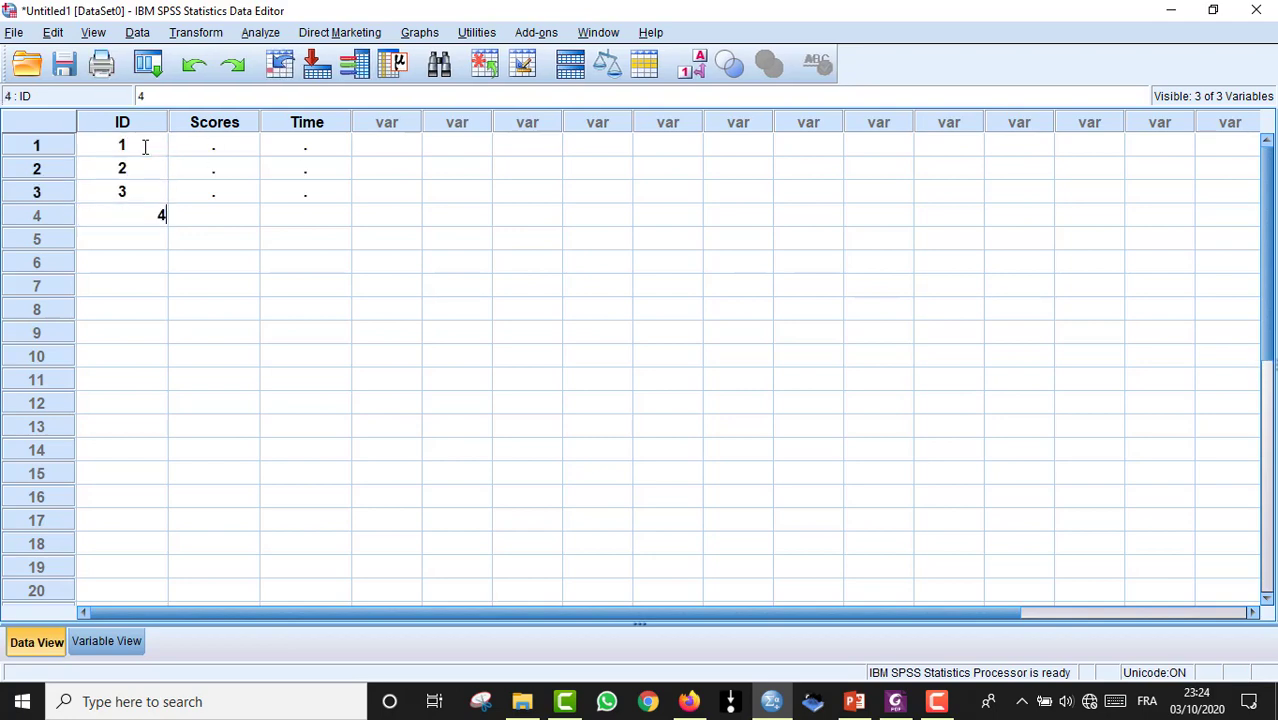
key("Return")
type("5")
key("Return")
type("6")
key("Return")
type("7")
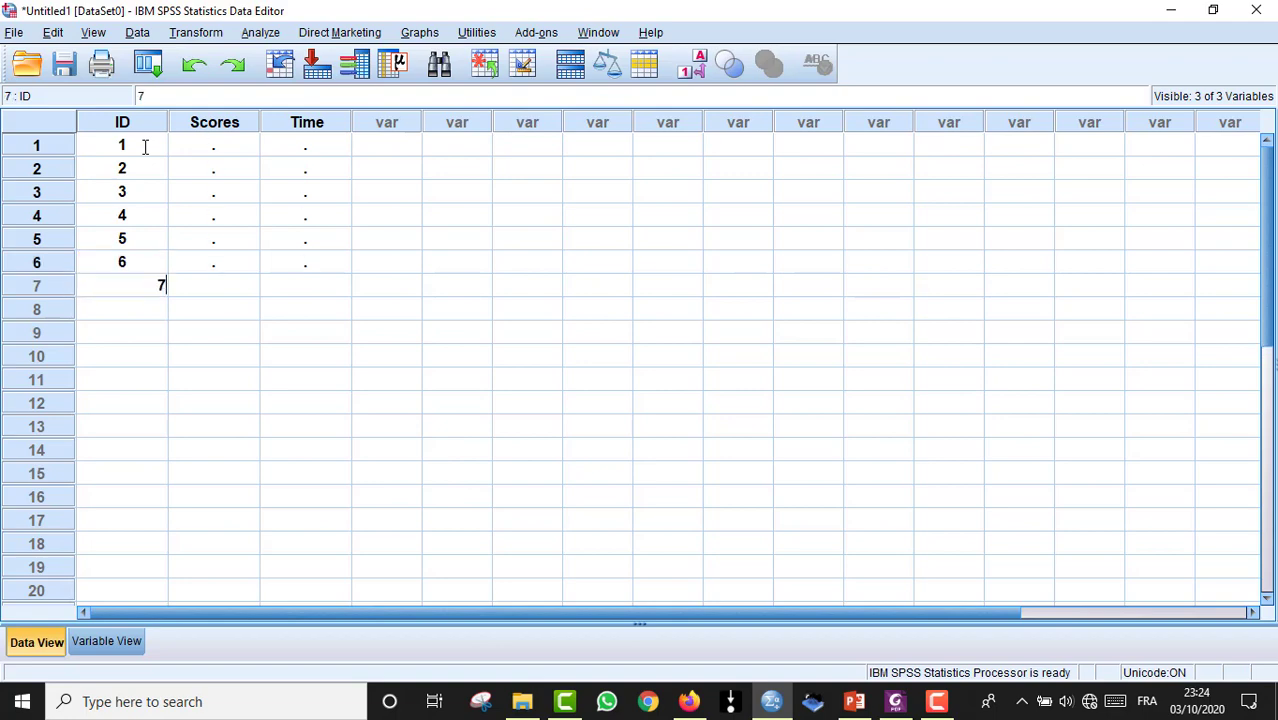
key("Return")
type("8")
key("Return")
type("9")
key("Return")
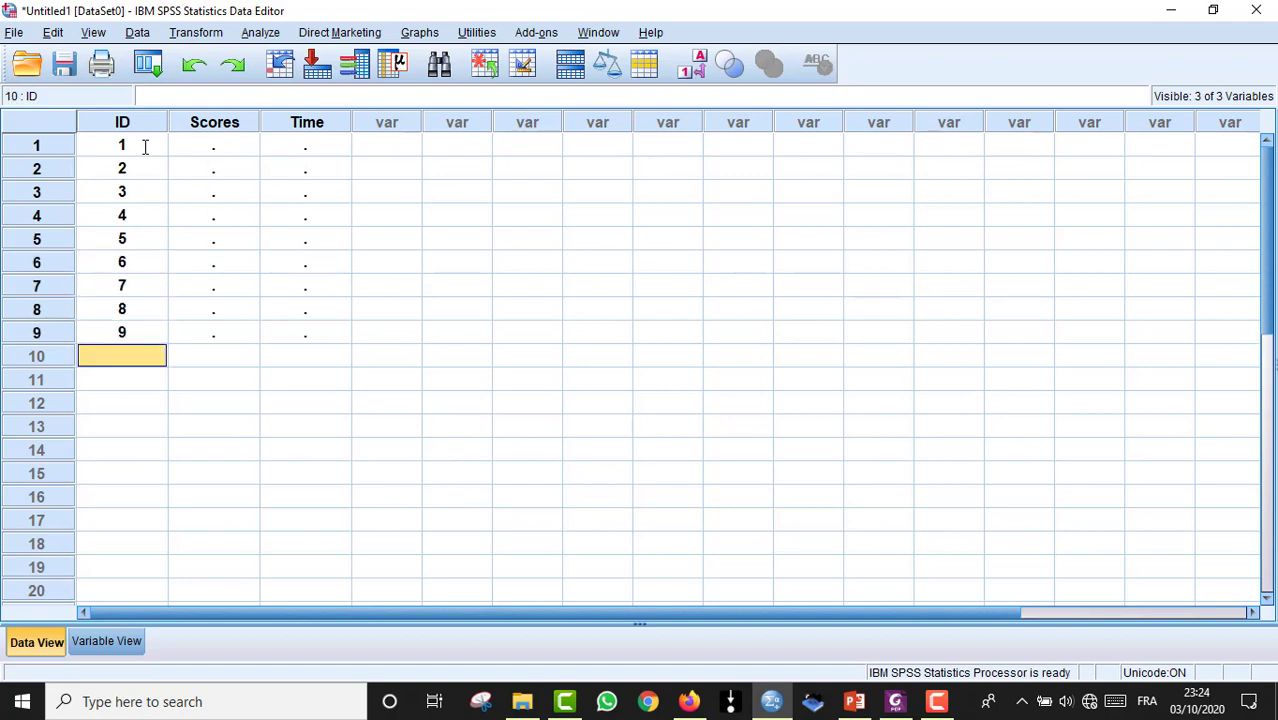
Enter ID 10, then give case 1 a Time of 10 and a Score of 19
type("10")
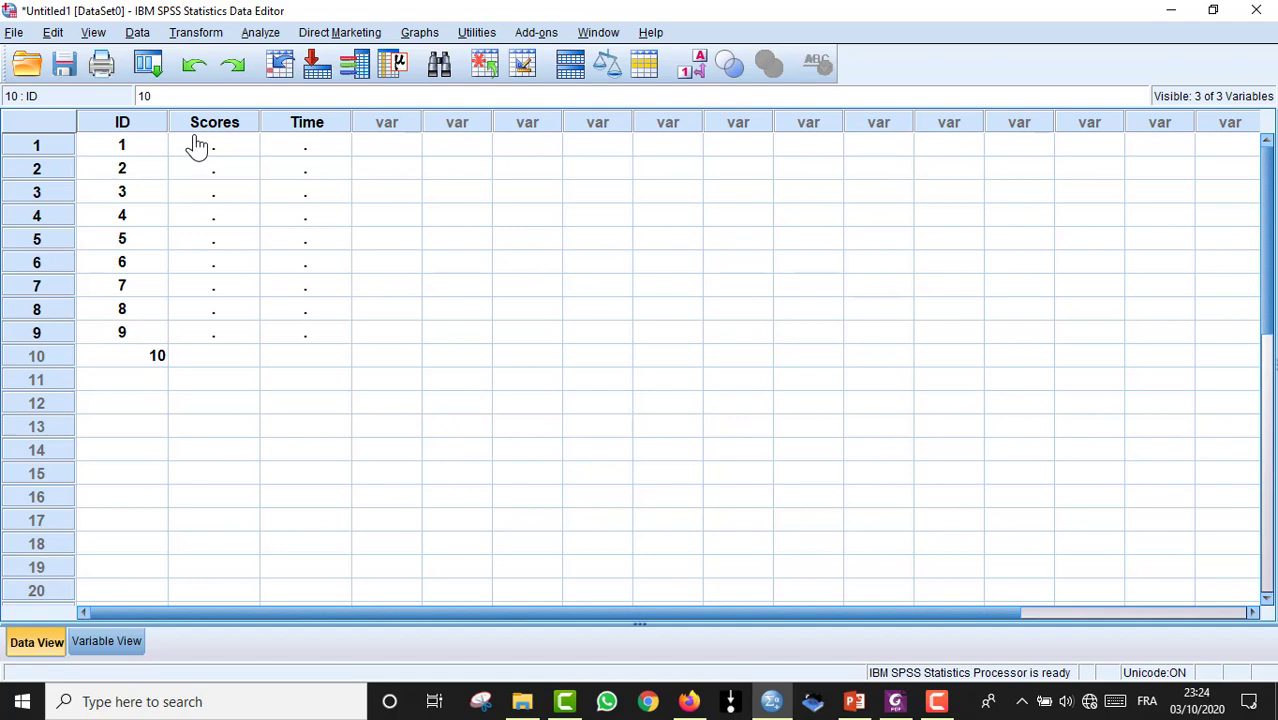
left_click(217, 147)
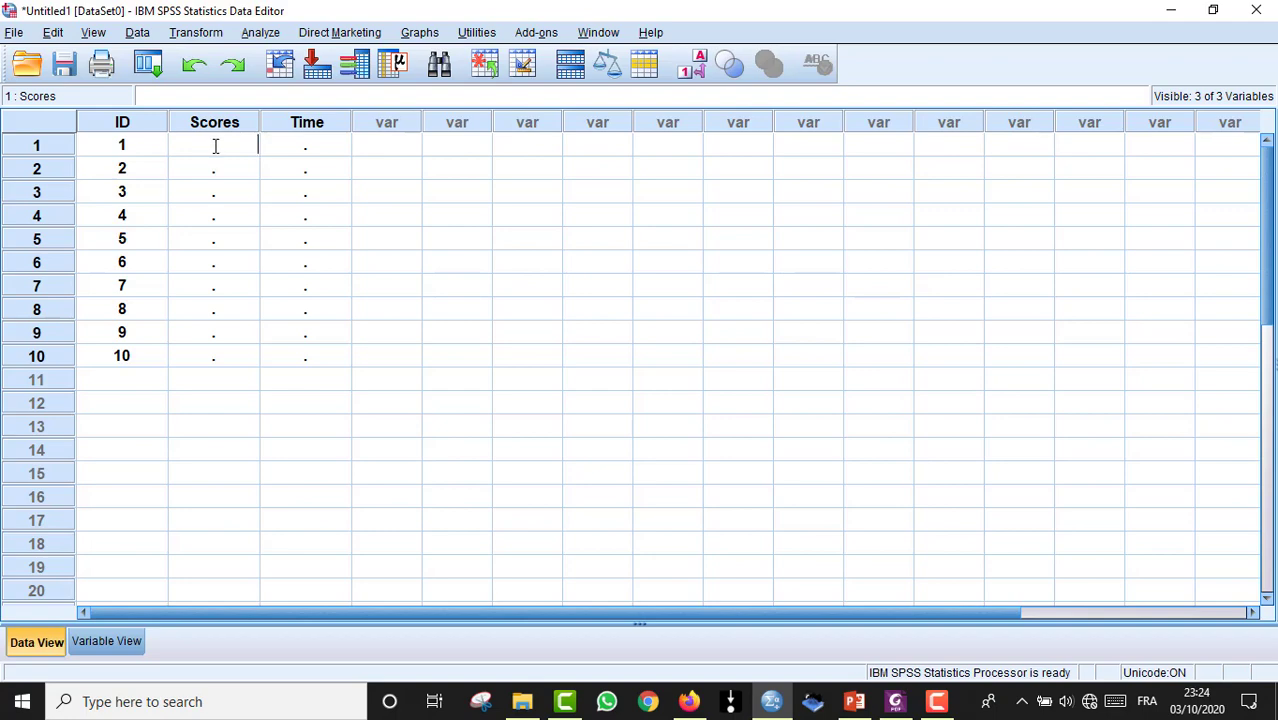
left_click(314, 155)
left_click(313, 148)
type("10")
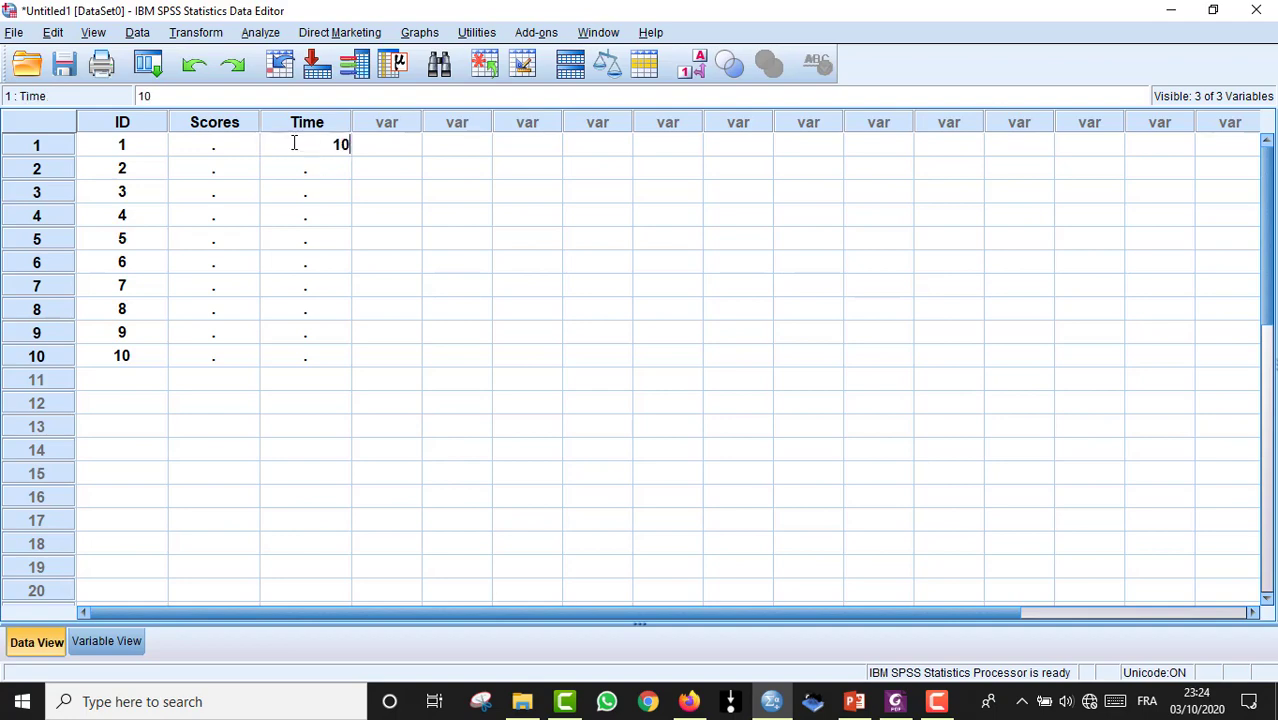
left_click(222, 159)
left_click(224, 149)
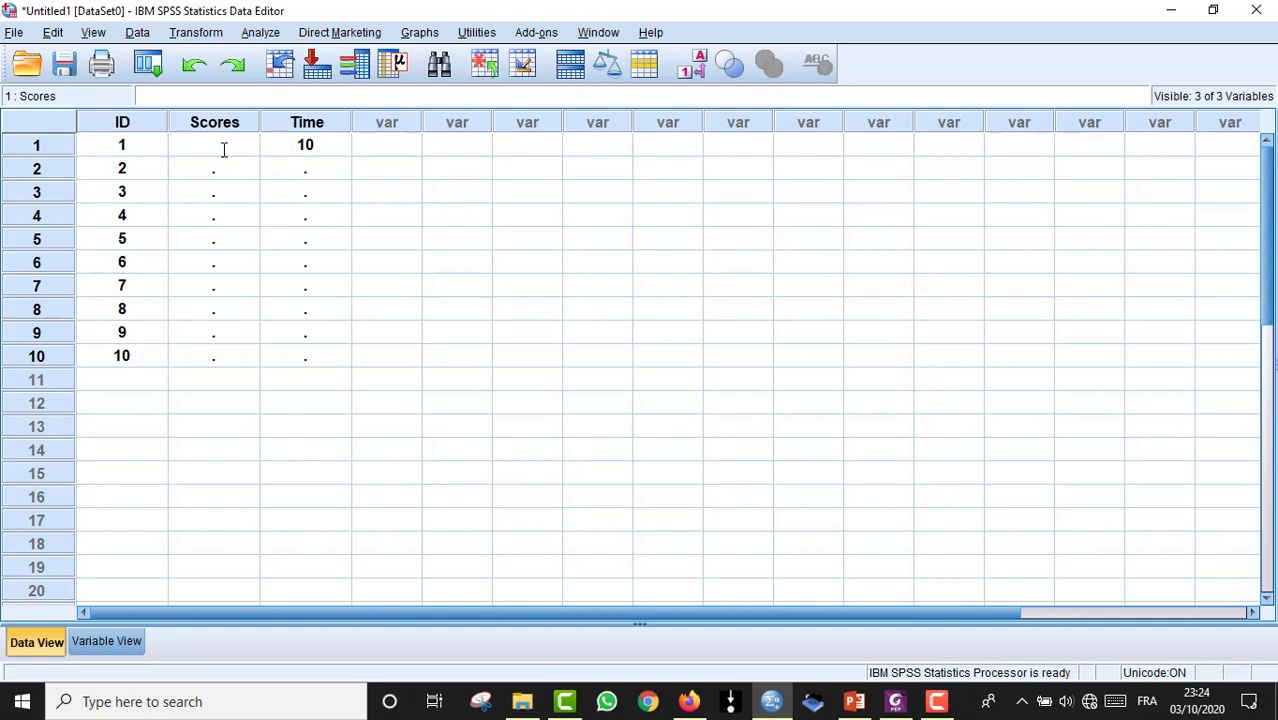
type("19")
Give case 2 a Score of 18 and a Time of 9, continuing to case 3
left_click(225, 172)
left_click(224, 168)
type("18")
left_click(329, 164)
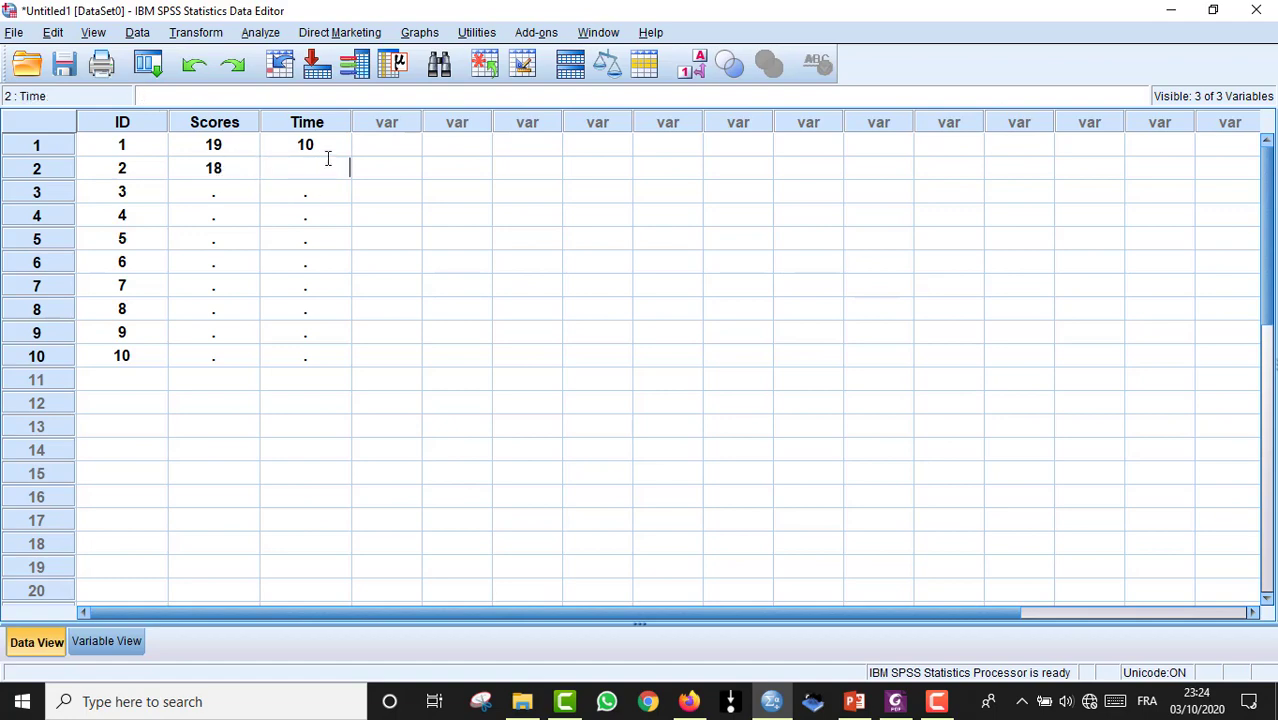
type("9")
left_click(253, 200)
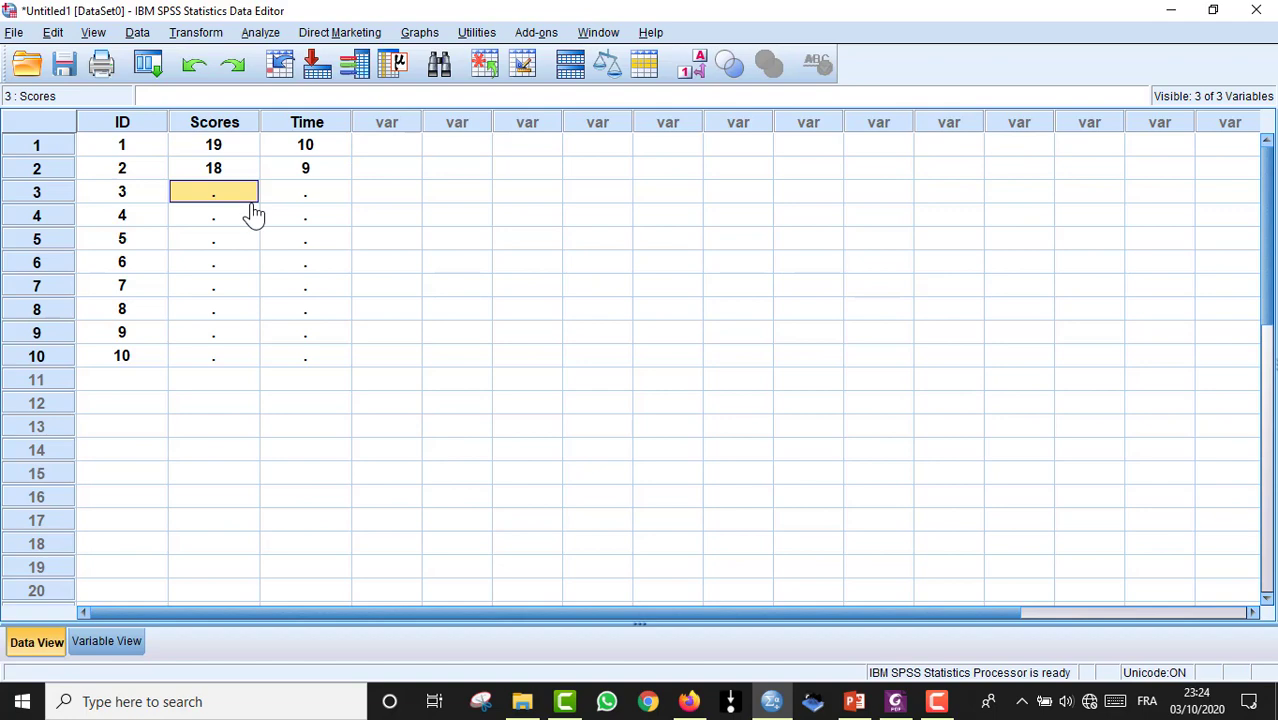
left_click(248, 198)
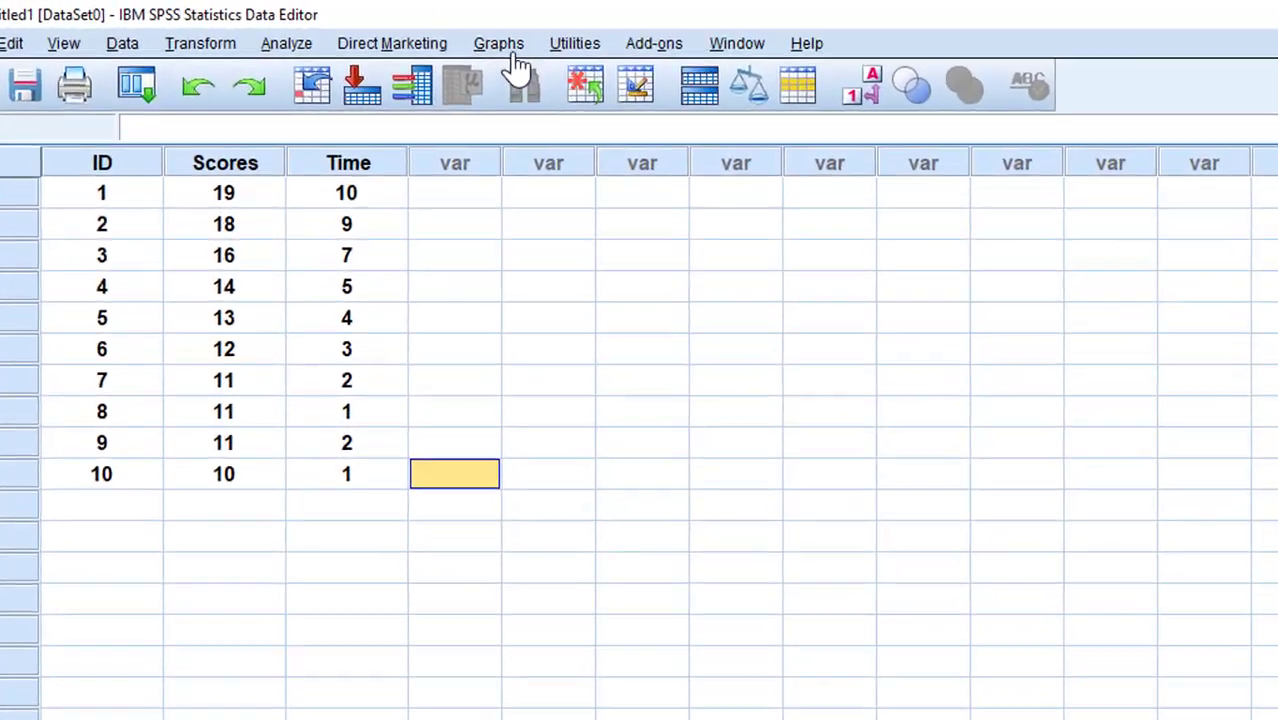
Build a simple scatterplot in Chart Builder with Time of revision on Y and Scores on X
left_click(421, 34)
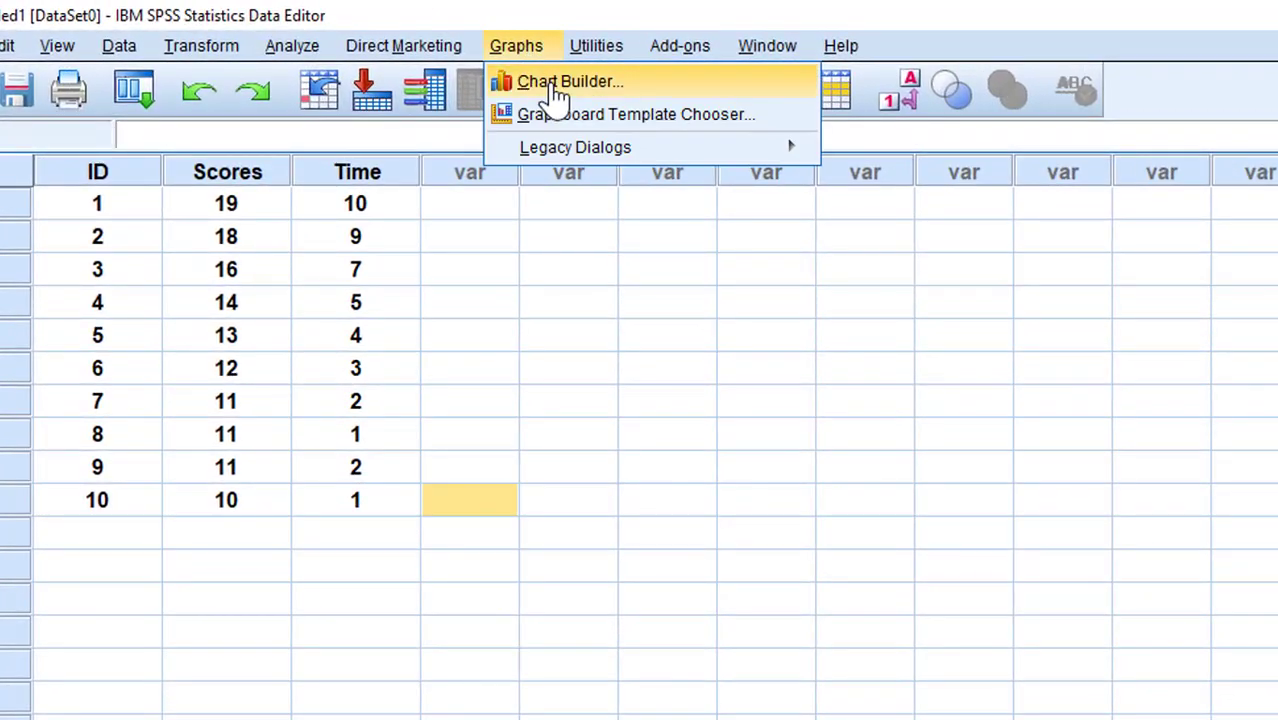
left_click(553, 84)
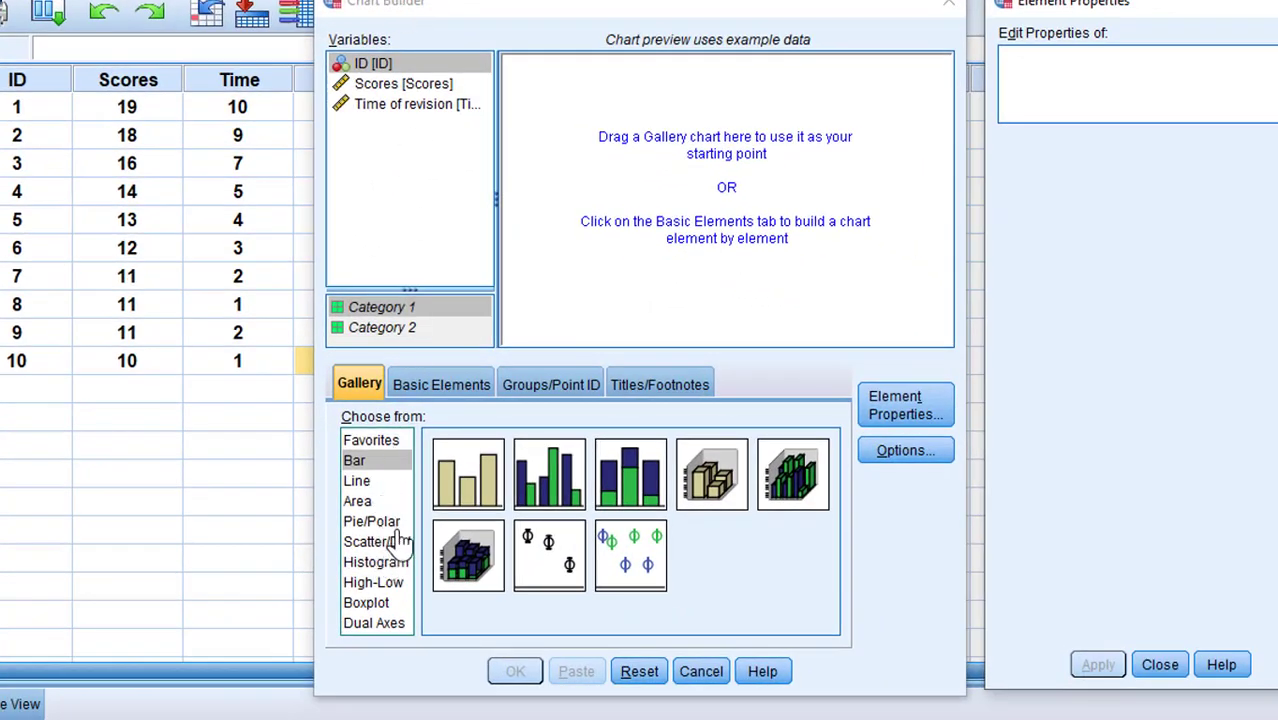
left_click(390, 542)
double_click(472, 488)
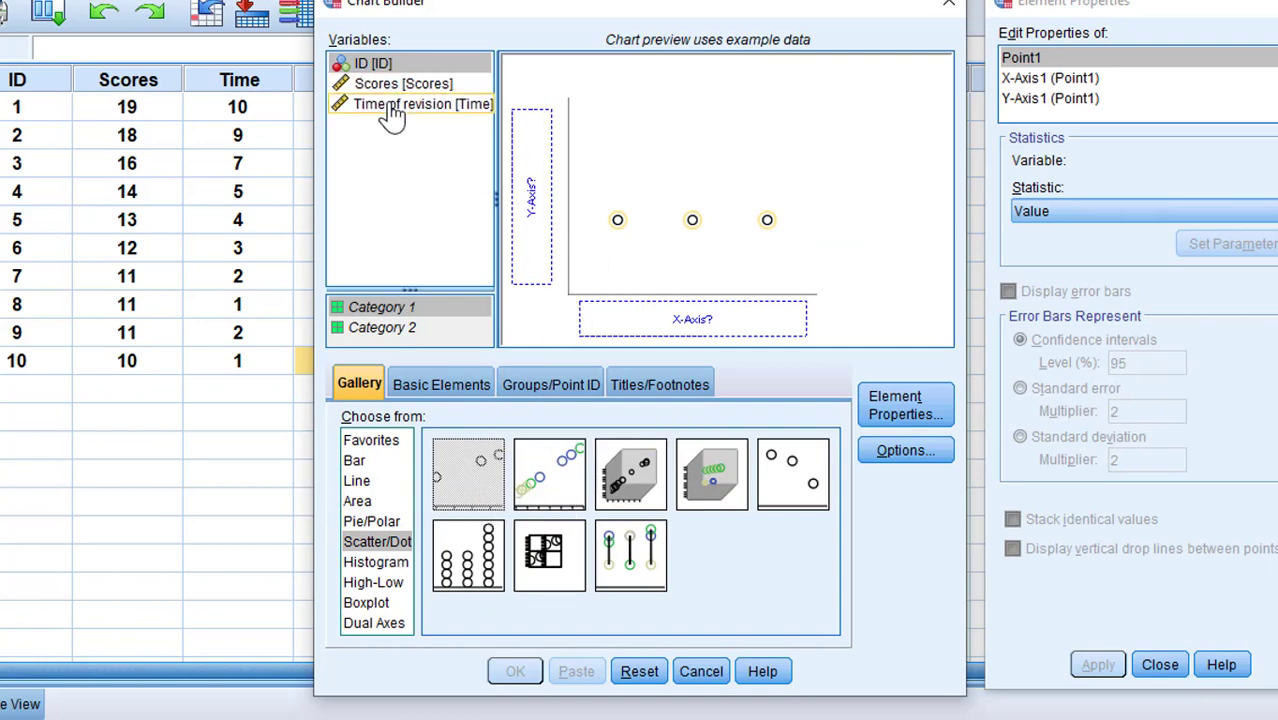
left_click_drag(400, 106, 527, 190)
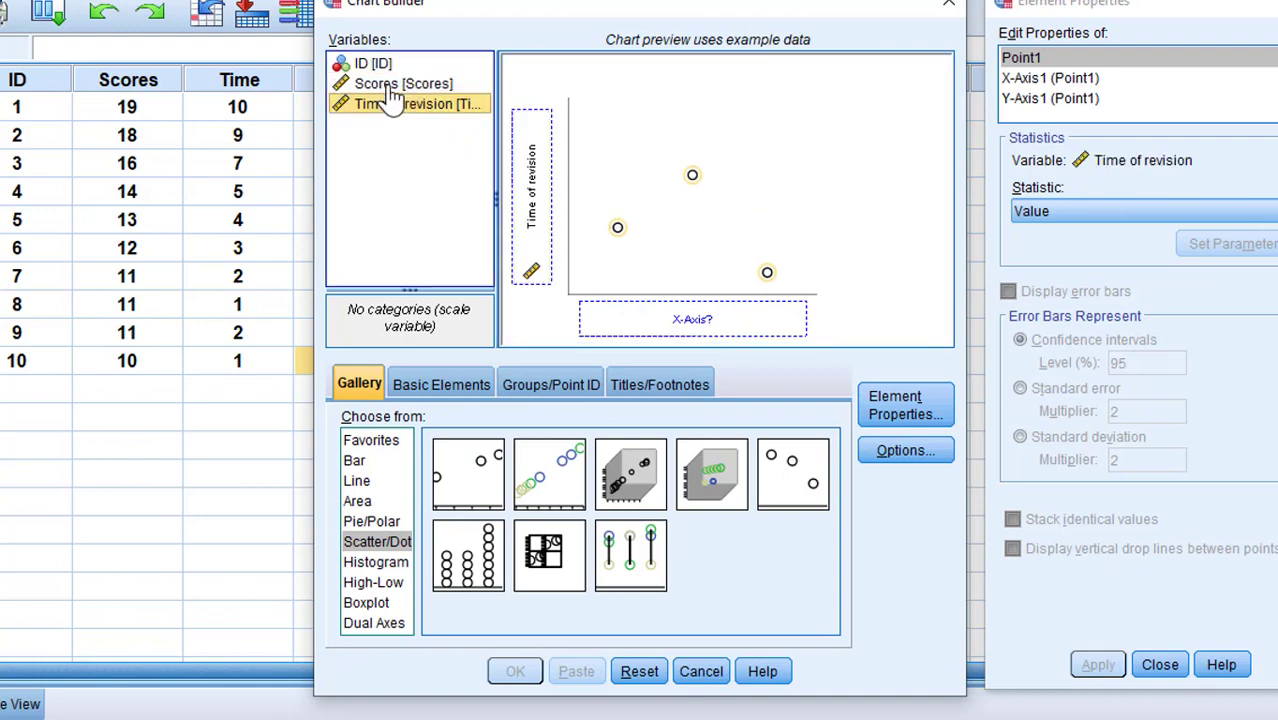
left_click_drag(395, 86, 665, 317)
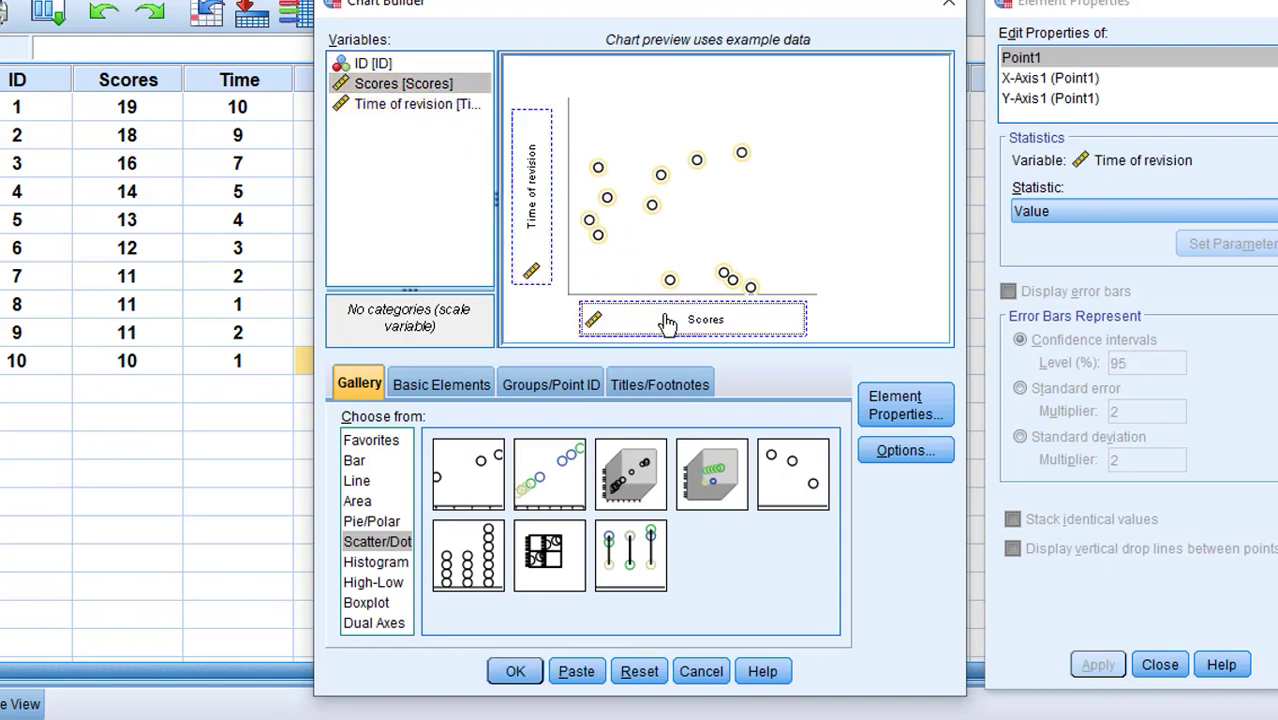
left_click(515, 672)
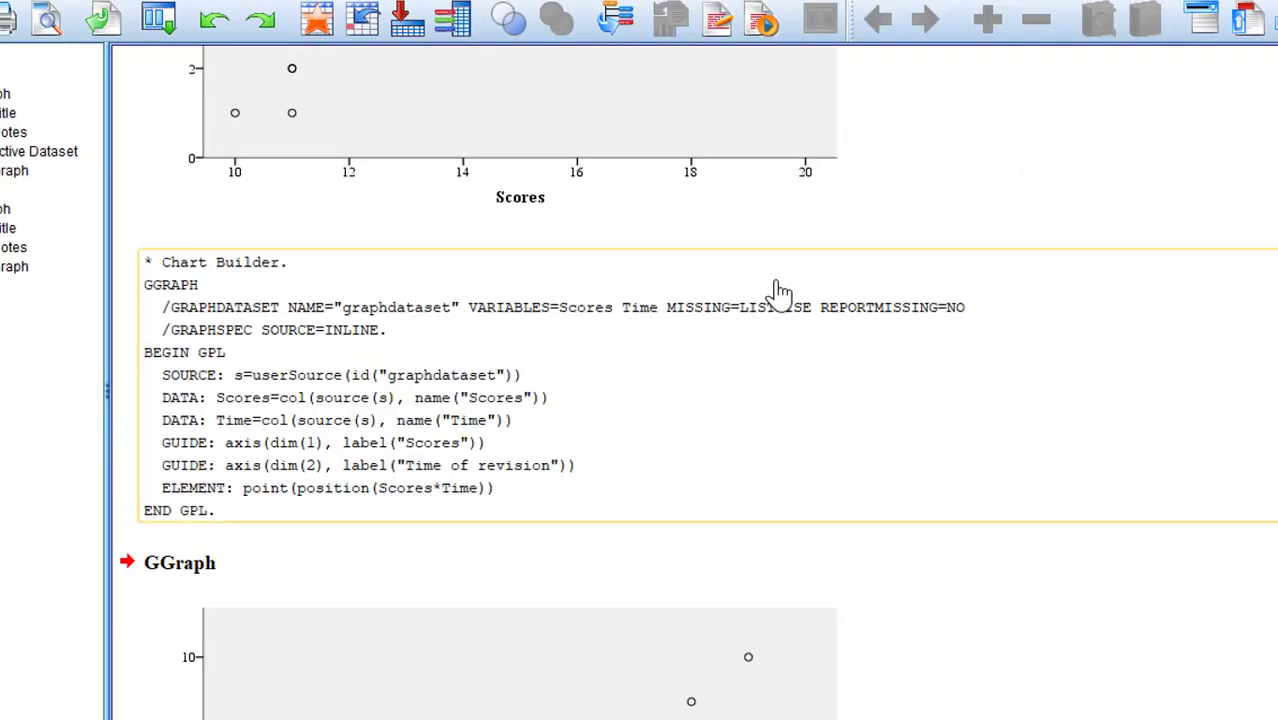